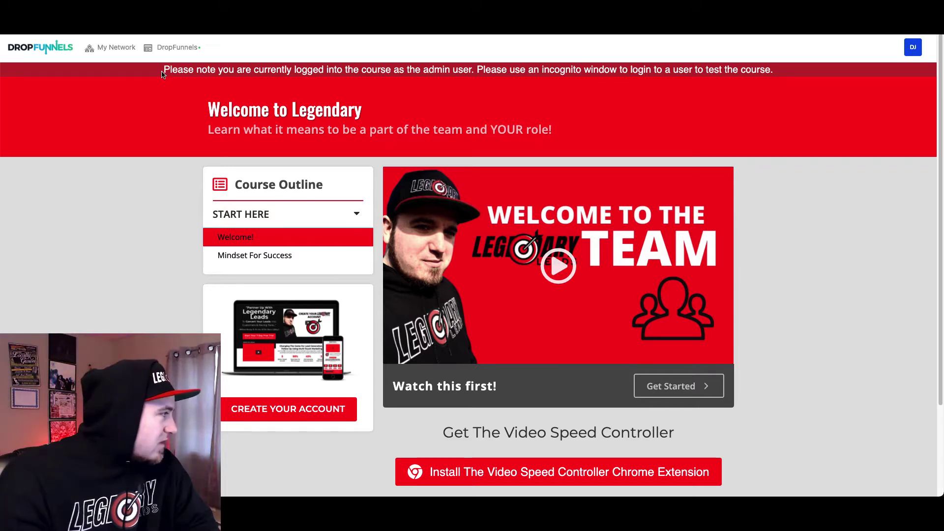
Open the Welcome! lesson page in the page builder to look at its modules, and exit the editor.
scroll(161, 198, down, 1)
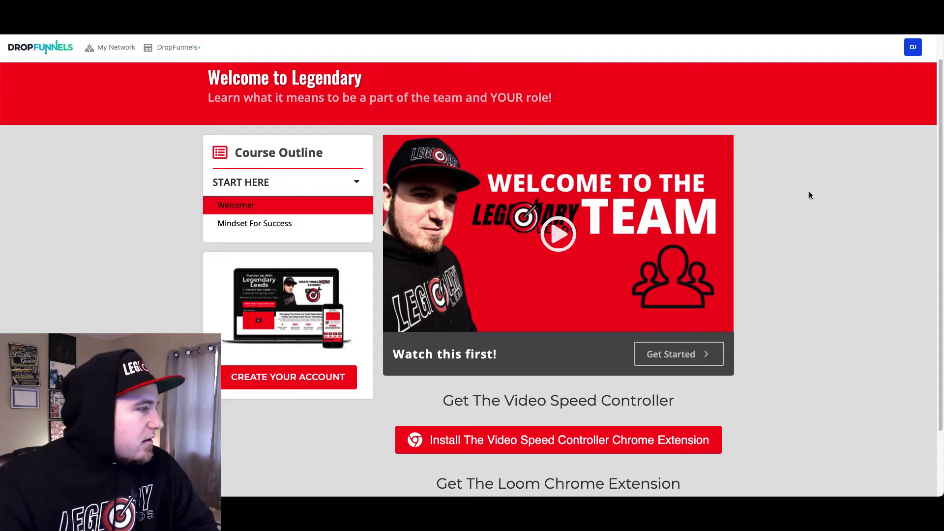
scroll(100, 152, up, 1)
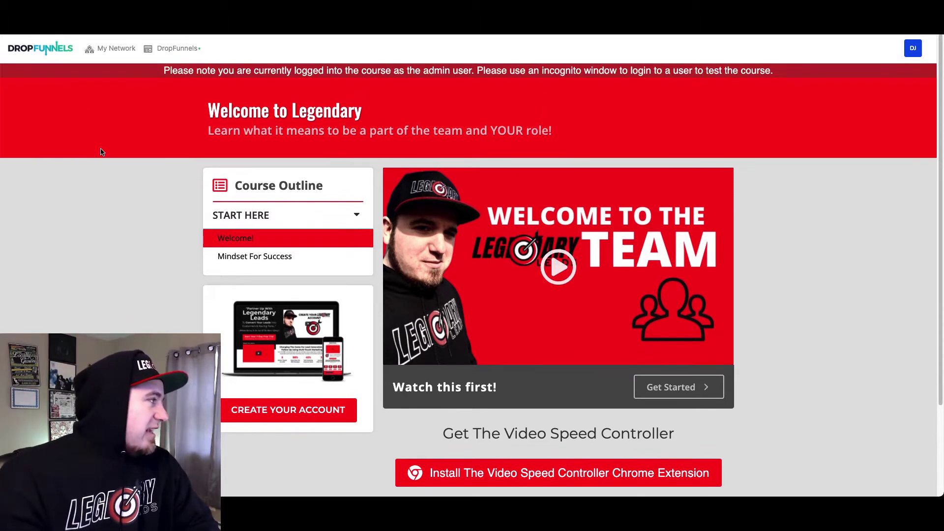
mouse_move(111, 53)
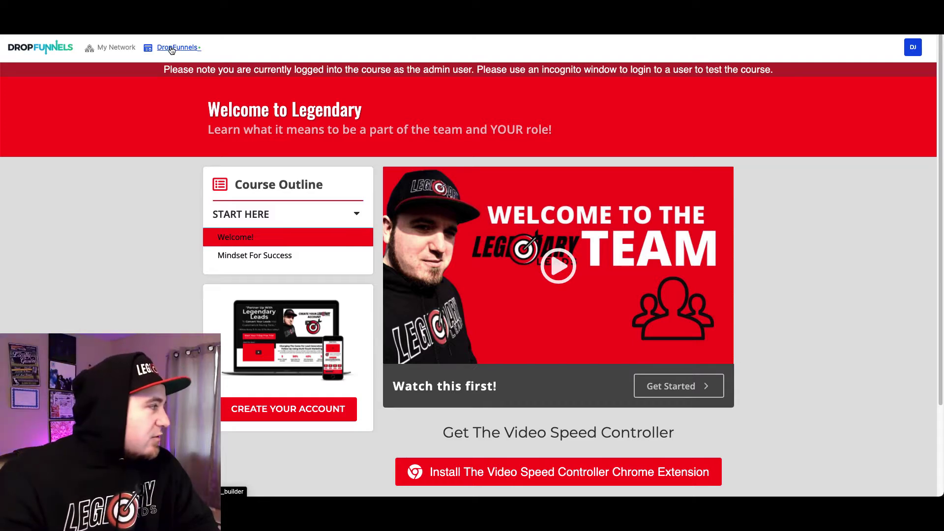
click(173, 49)
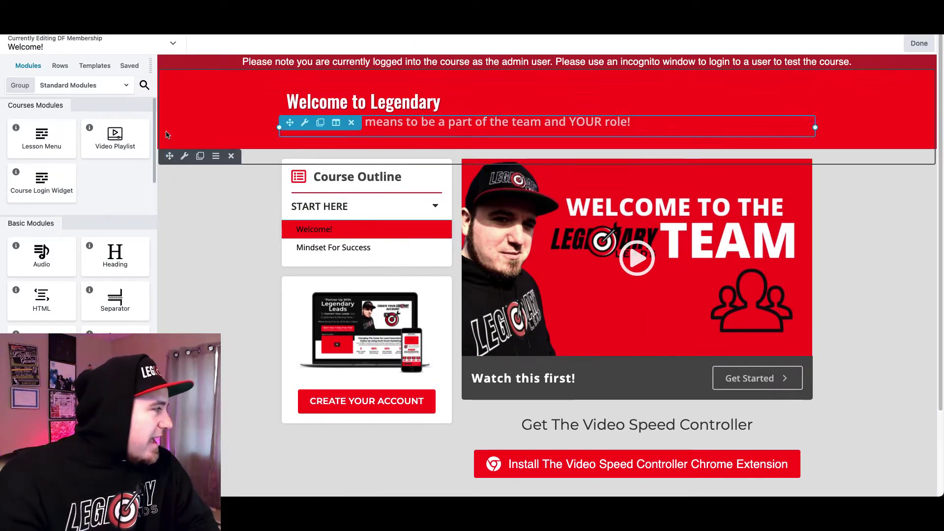
click(919, 43)
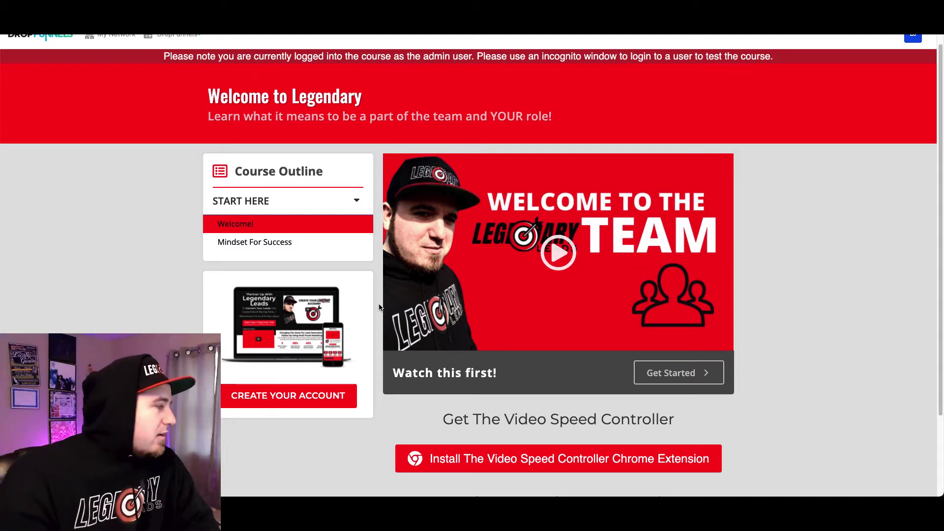
Examine the Welcome! lesson page from the course outline and welcome video down to the Chrome extension links.
scroll(379, 304, down, 3)
scroll(379, 307, up, 3)
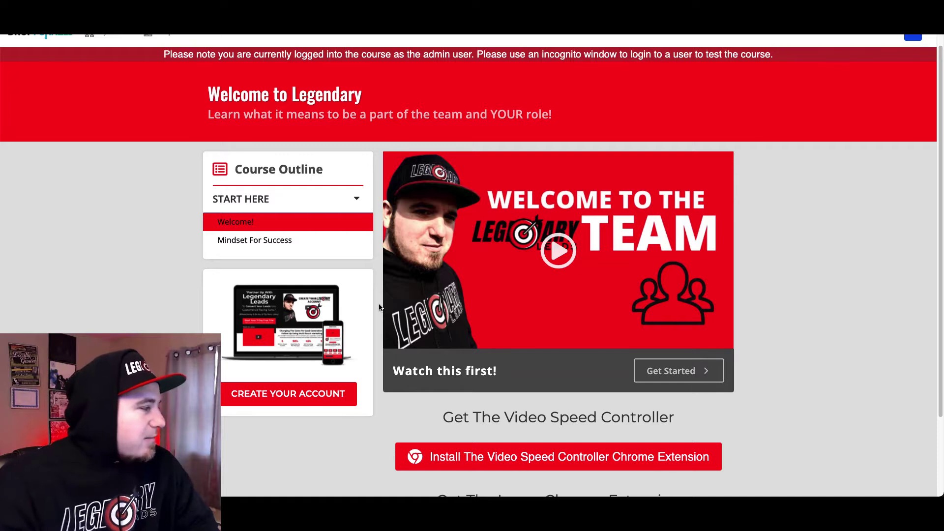
scroll(379, 307, up, 1)
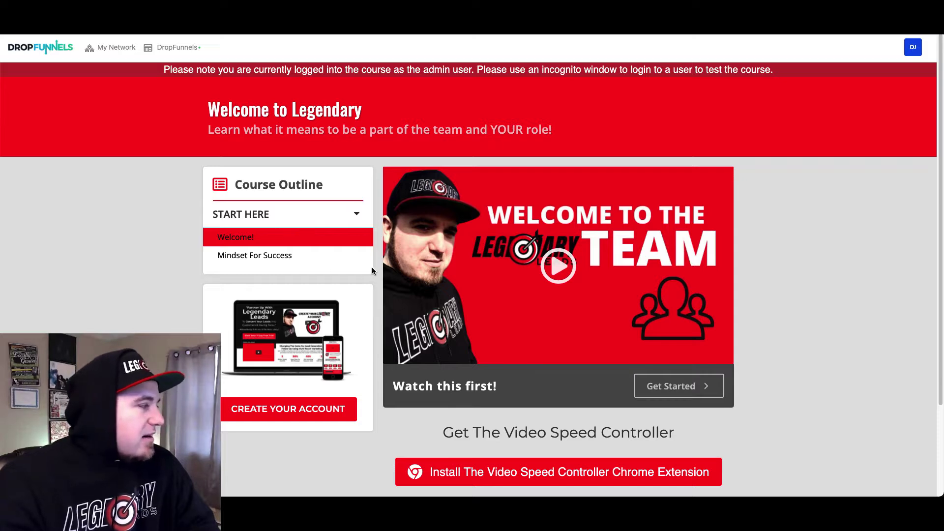
scroll(376, 269, down, 2)
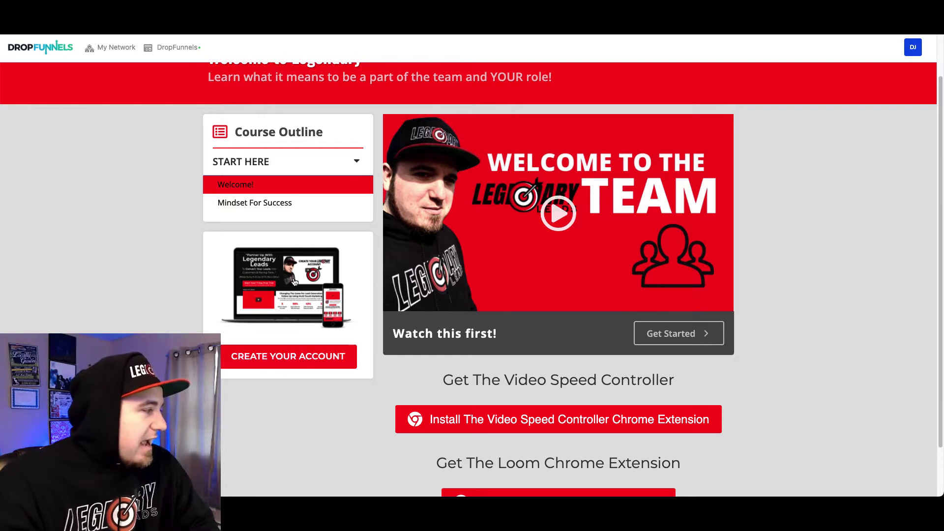
scroll(386, 263, down, 2)
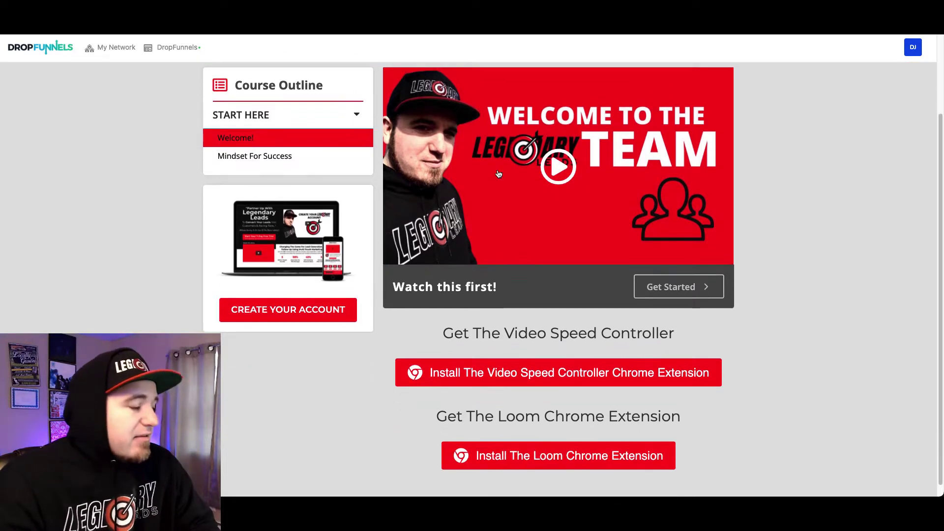
scroll(400, 324, down, 1)
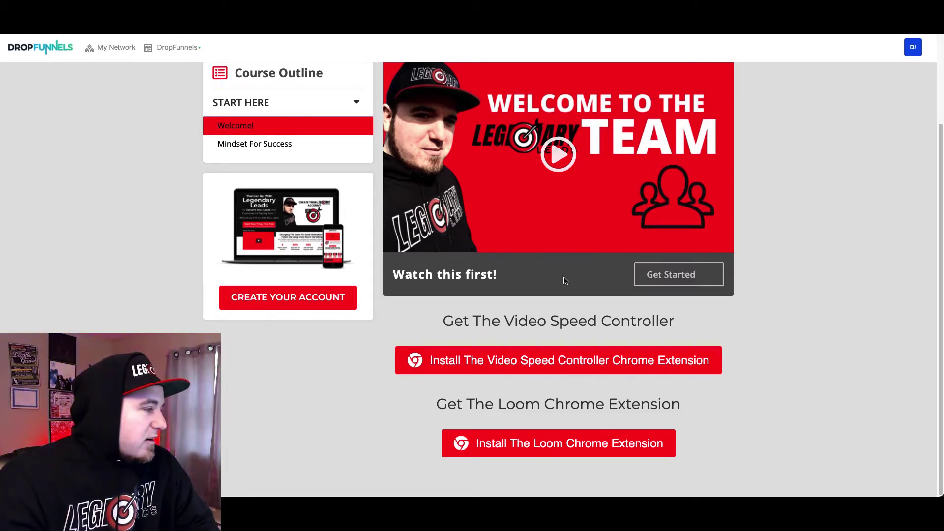
scroll(487, 261, up, 5)
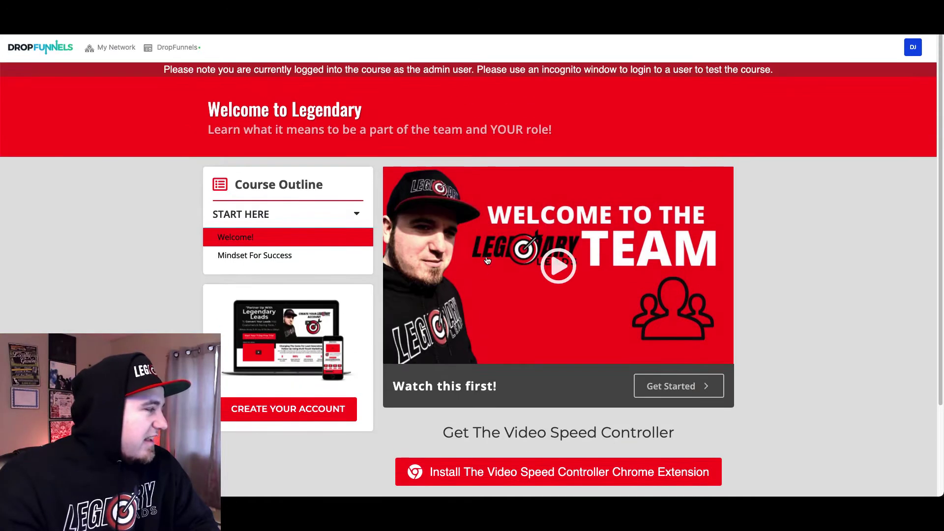
scroll(396, 251, down, 2)
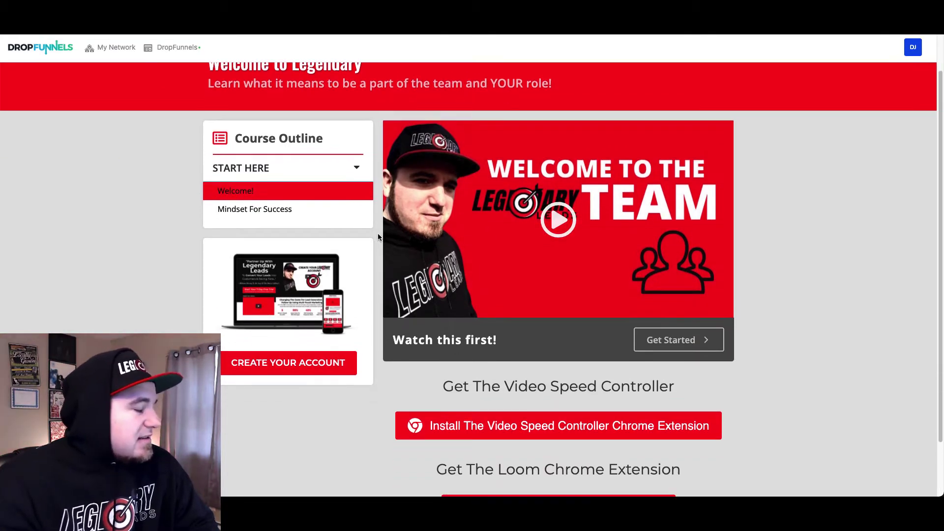
scroll(378, 237, up, 1)
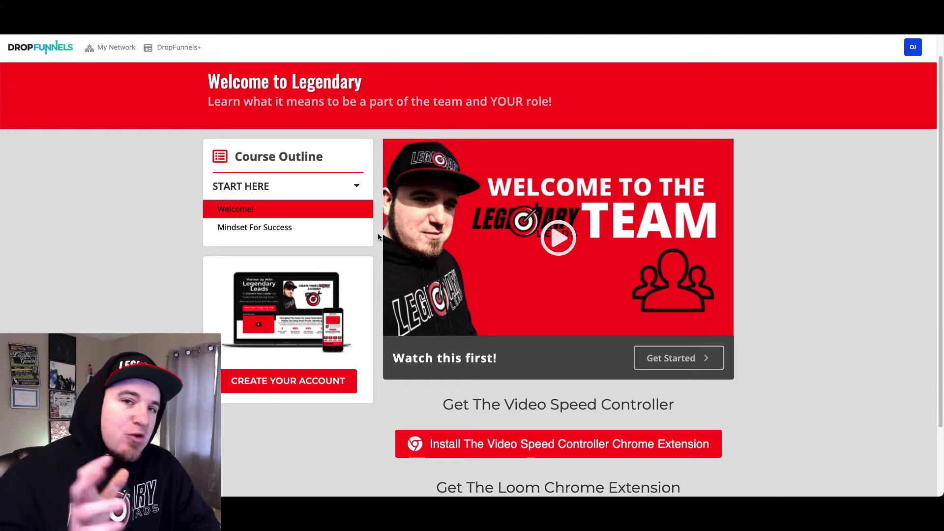
View the Mindset For Success lesson from the course outline and return to the Welcome! lesson.
click(274, 227)
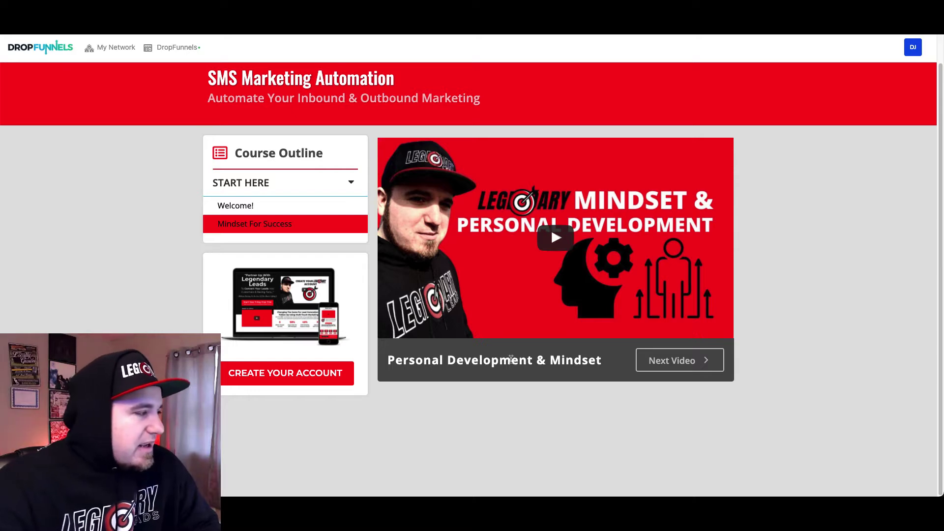
click(271, 206)
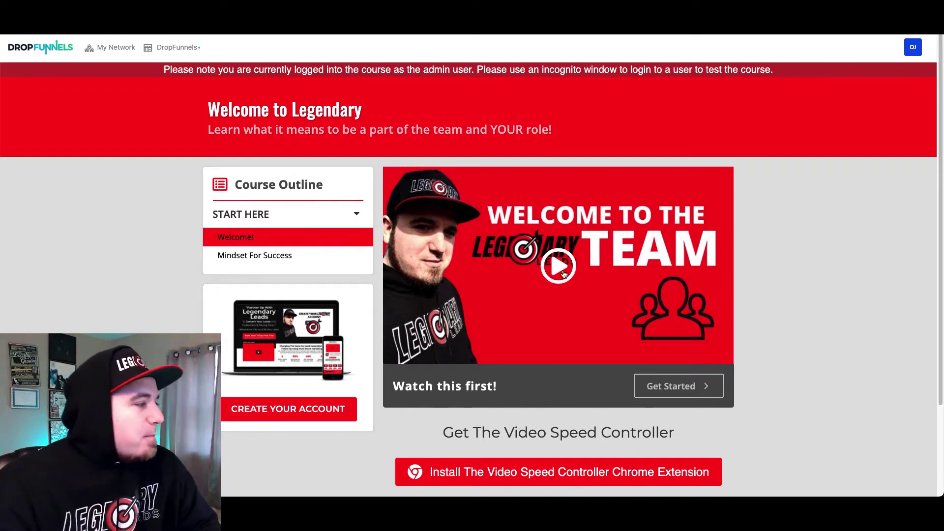
Review the Welcome! lesson's video, account offer and extension install links, and continue to the Mindset For Success lesson.
scroll(641, 284, down, 1)
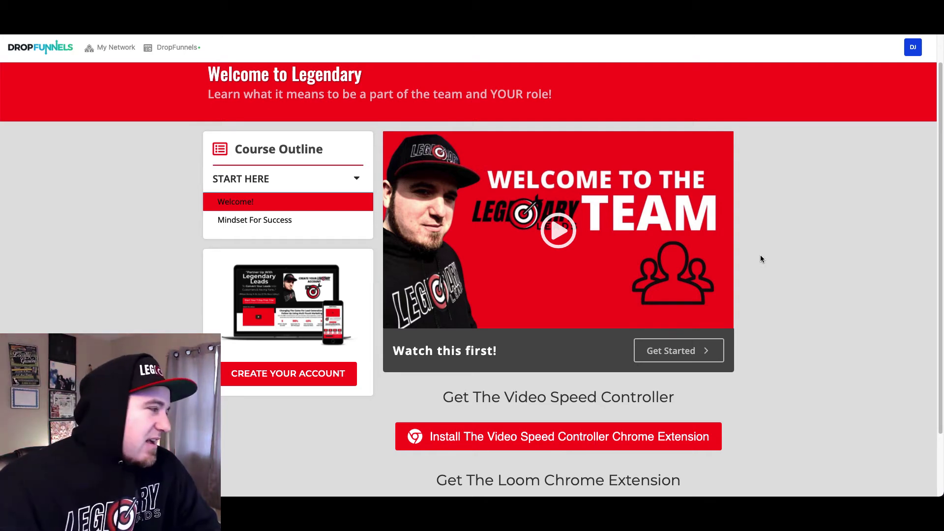
scroll(760, 259, up, 1)
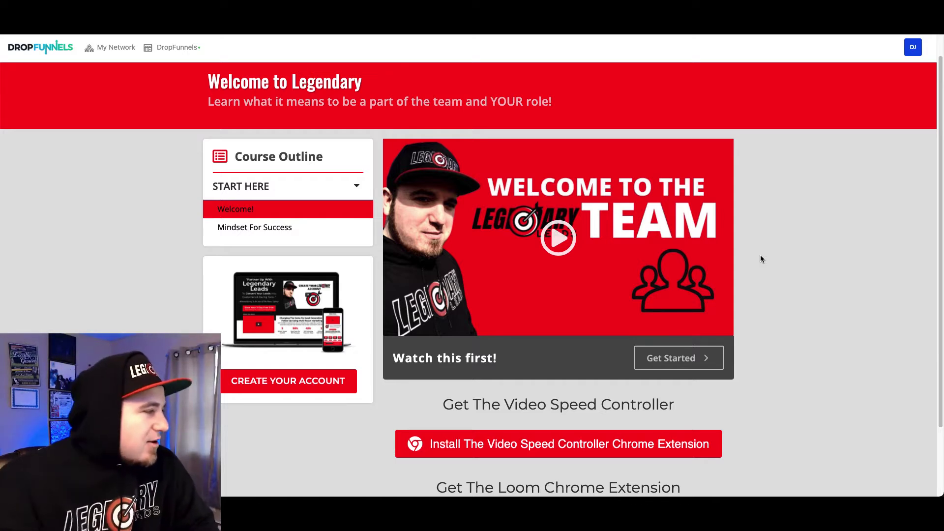
scroll(783, 256, down, 3)
scroll(784, 257, up, 2)
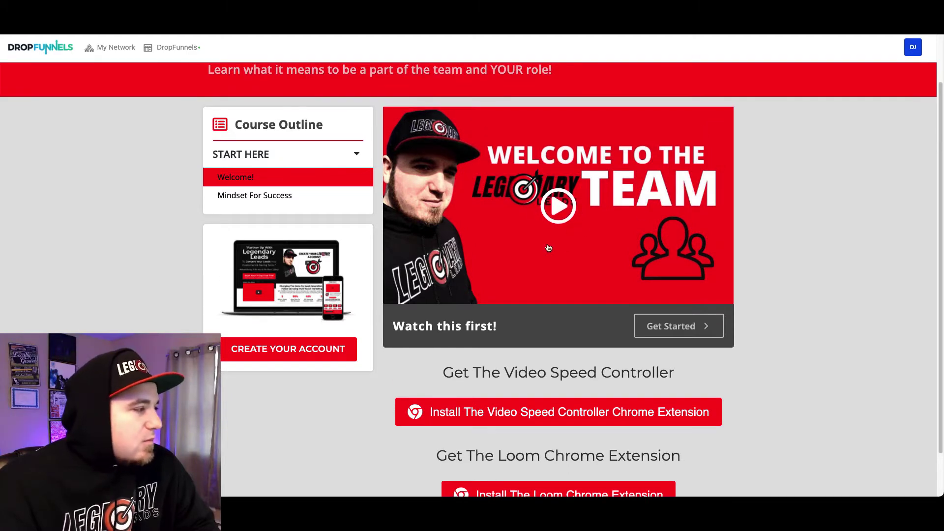
scroll(617, 226, down, 2)
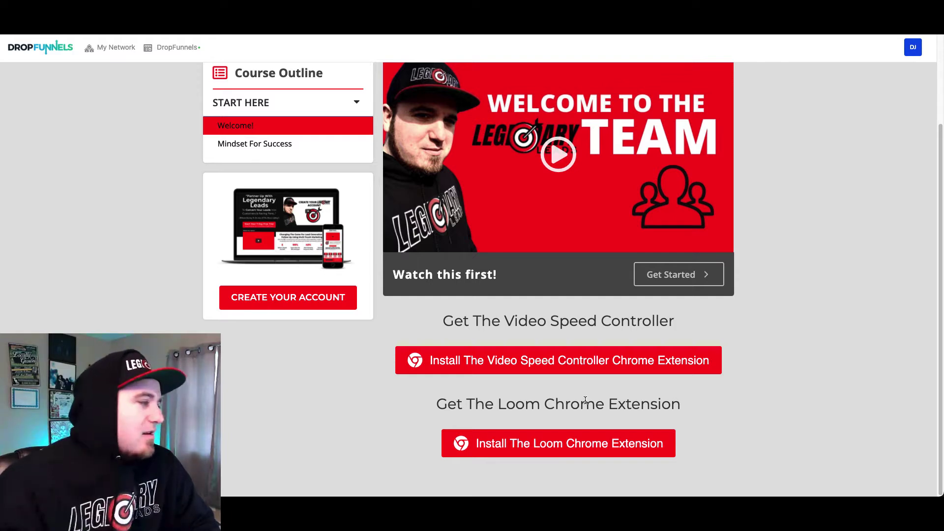
scroll(560, 347, up, 2)
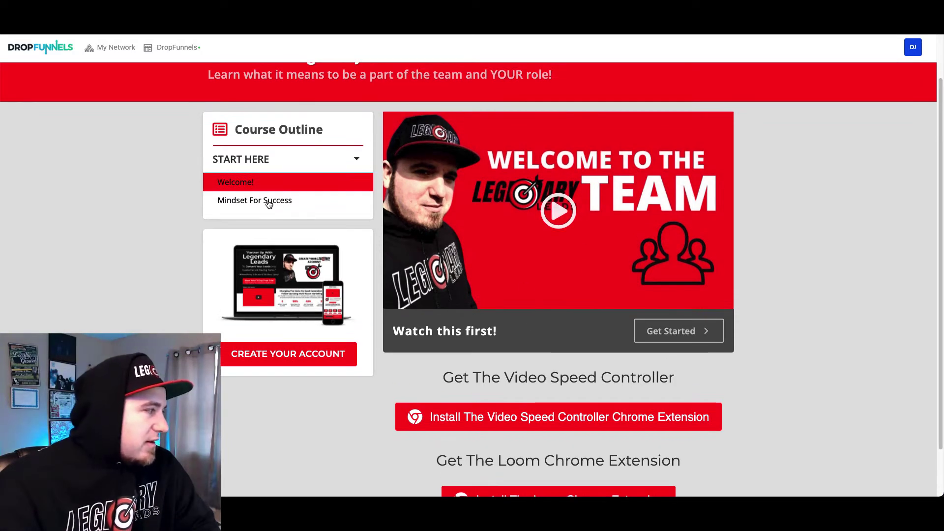
scroll(576, 393, down, 2)
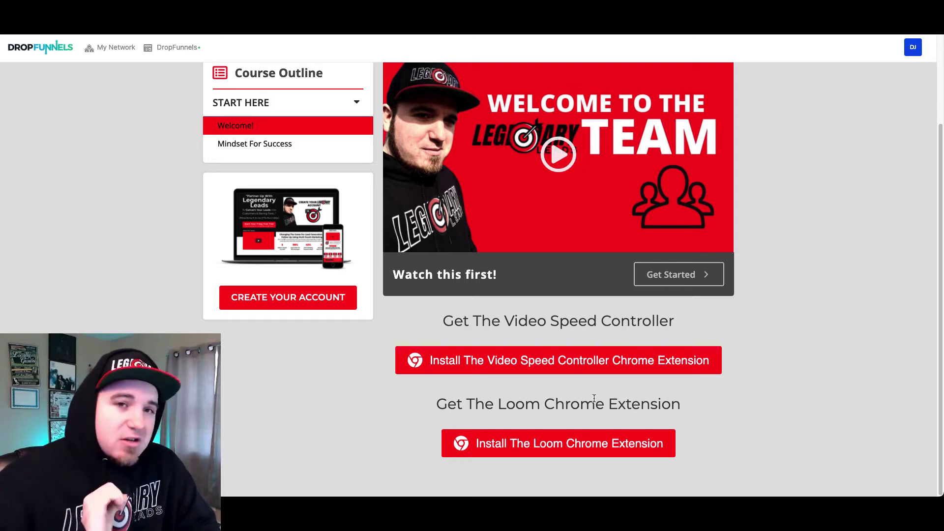
scroll(582, 322, up, 3)
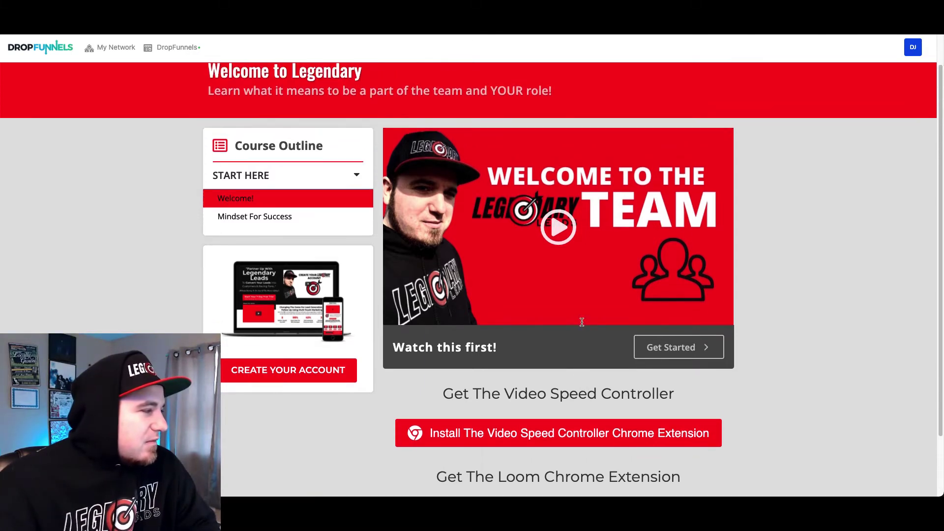
scroll(579, 341, up, 1)
scroll(579, 341, down, 1)
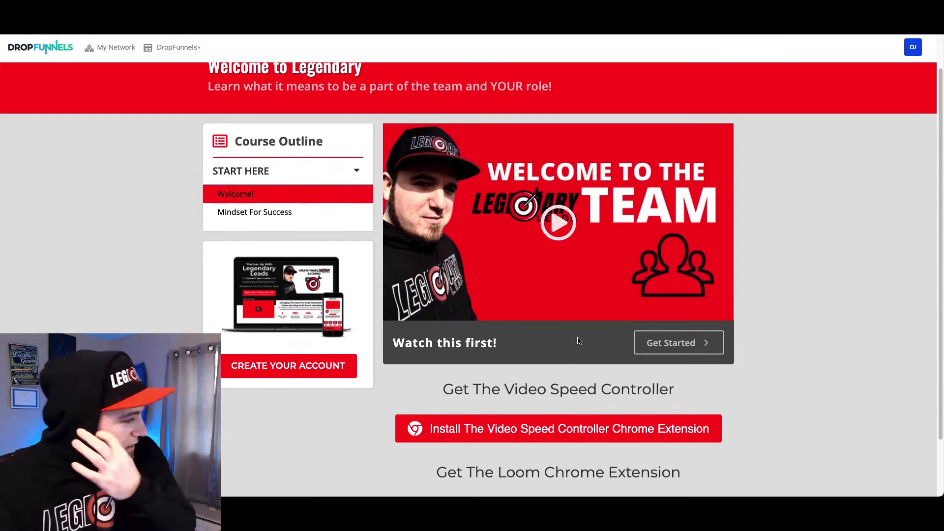
scroll(580, 342, down, 2)
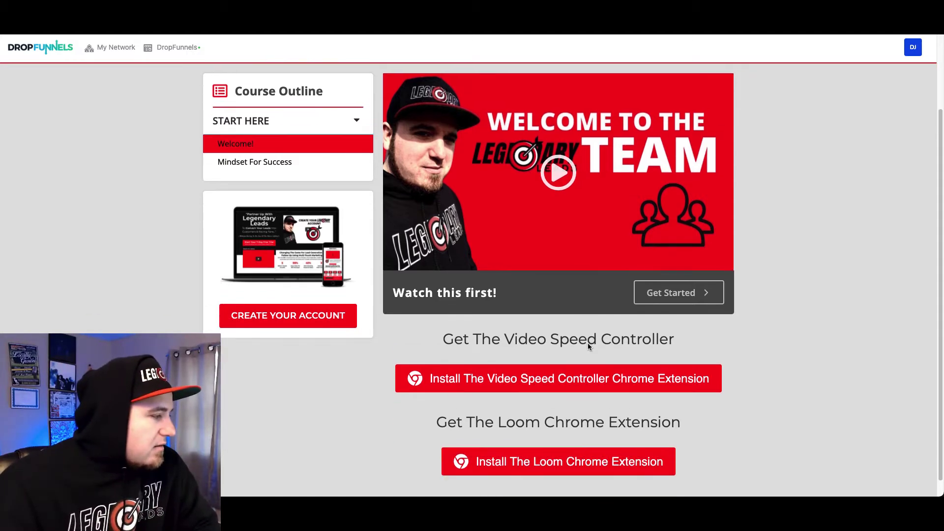
scroll(633, 338, up, 3)
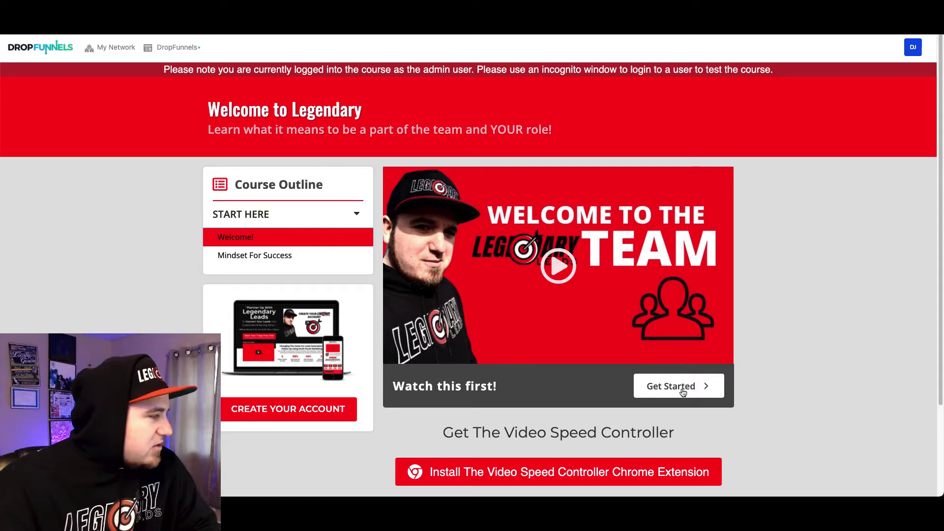
click(637, 389)
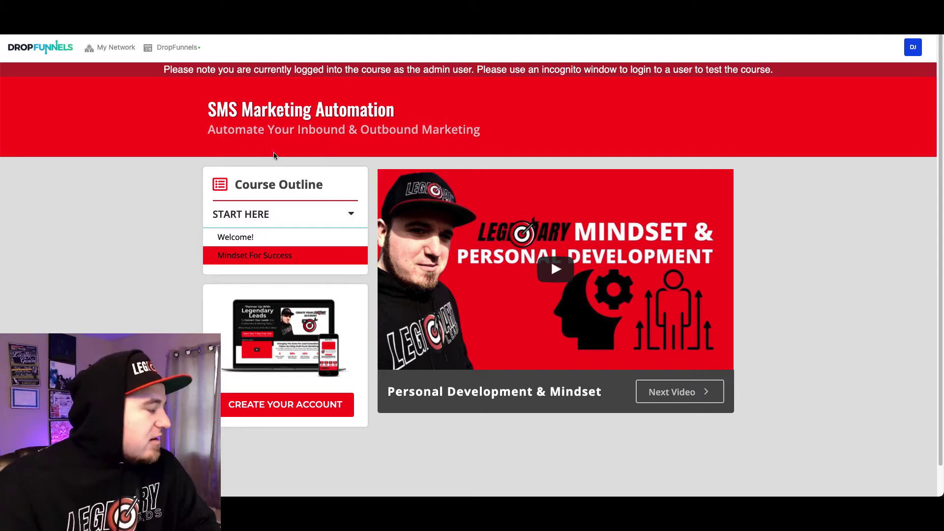
View the Legendary Team Portal's members in the course administration and inspect the Add Member form and CSV import options.
click(177, 47)
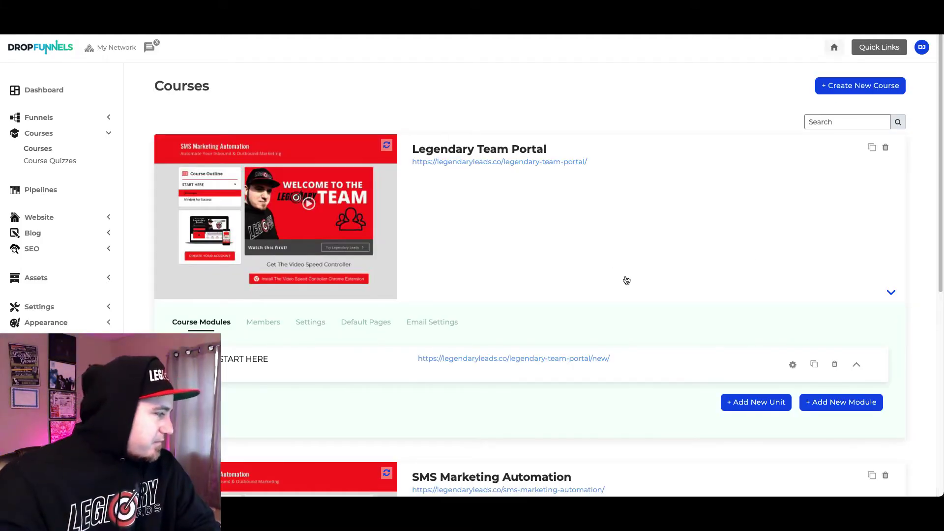
click(266, 326)
scroll(432, 400, down, 2)
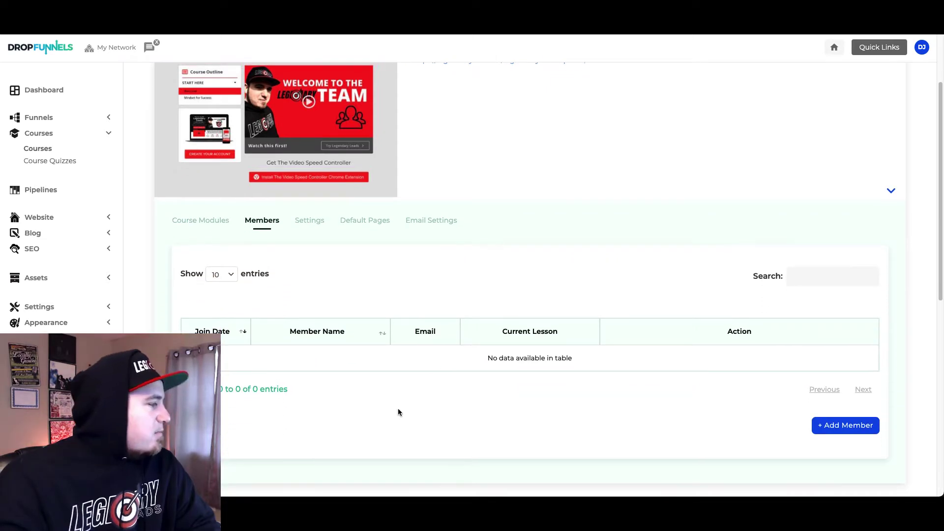
click(839, 425)
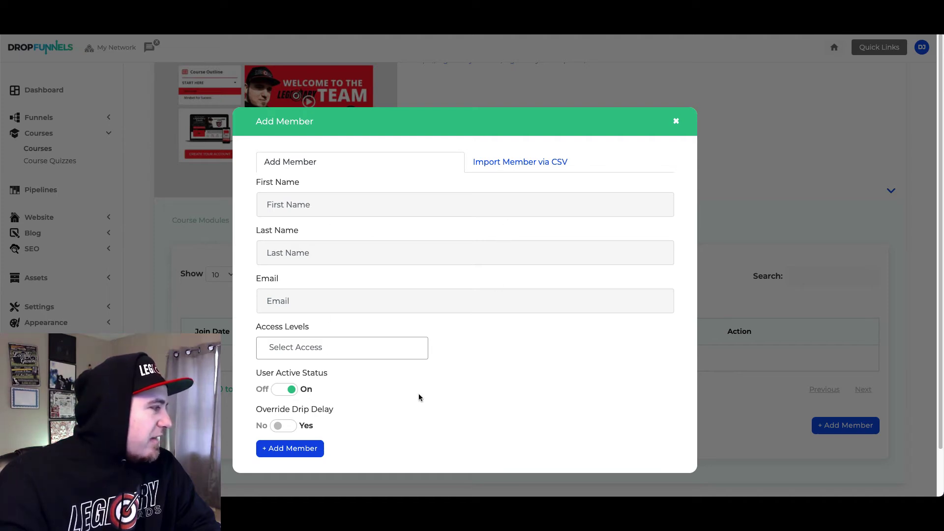
click(530, 164)
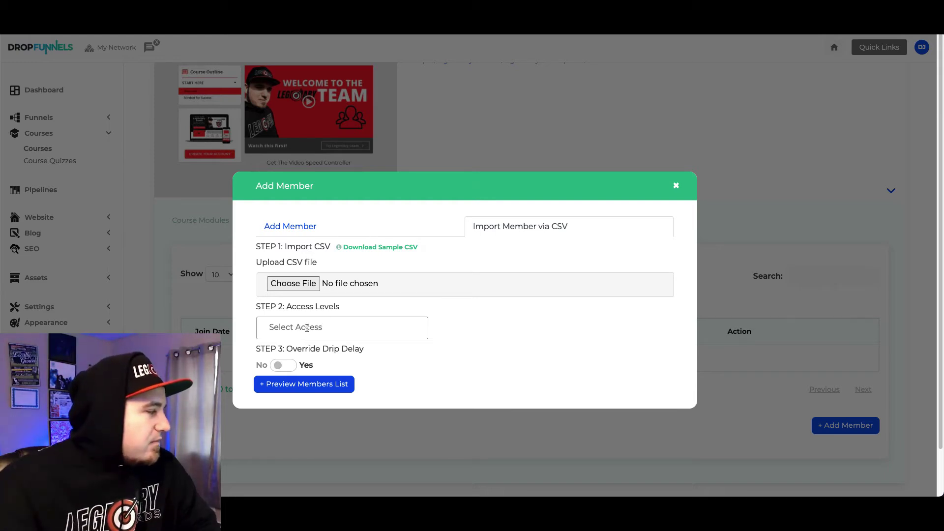
Review the Legendary Team Portal's course settings, including name, slug, header, footer, products, login logo and share link.
click(316, 223)
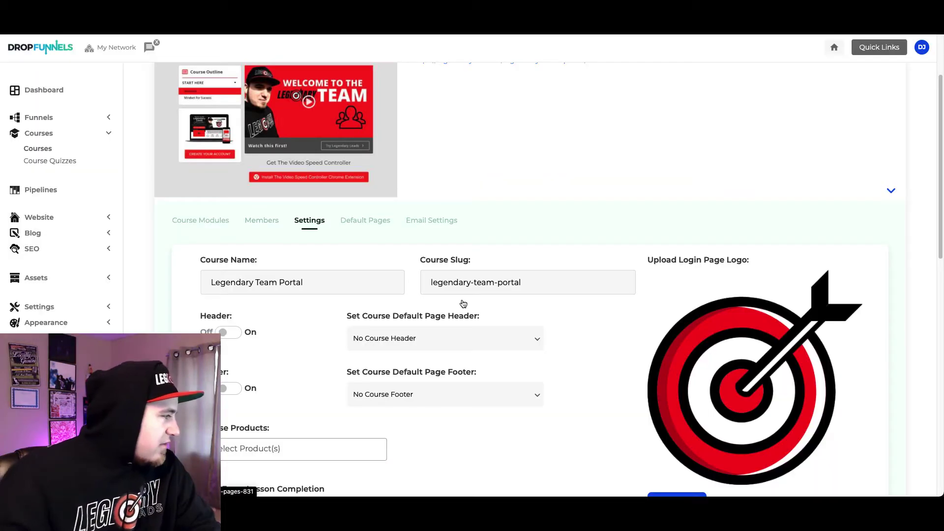
scroll(484, 341, down, 2)
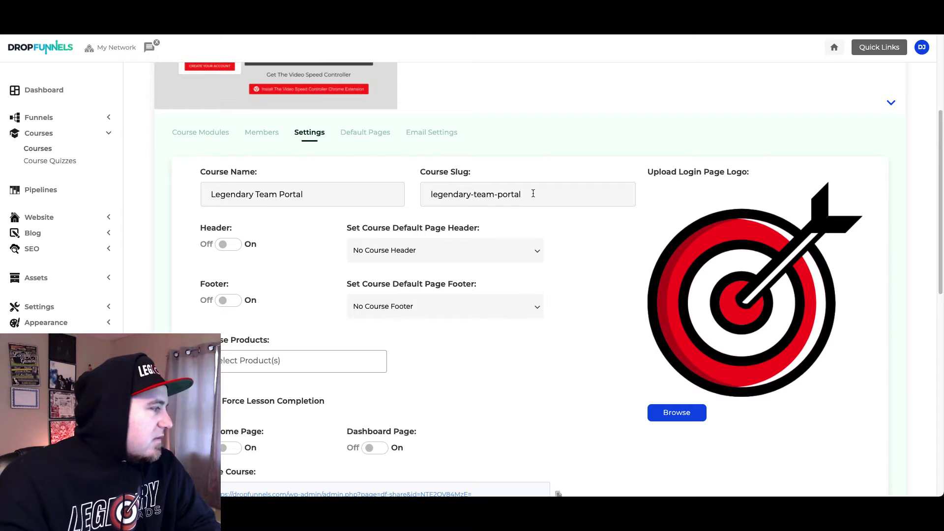
scroll(586, 322, down, 1)
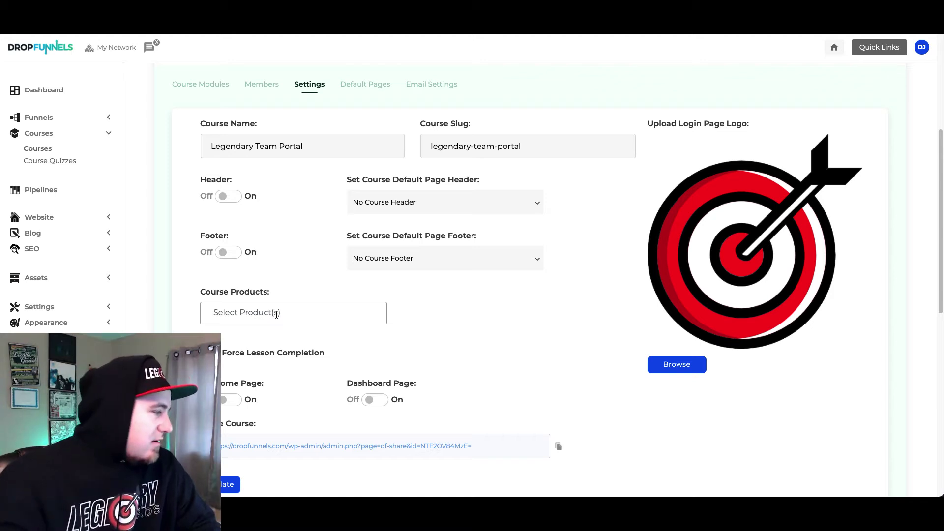
scroll(277, 314, down, 1)
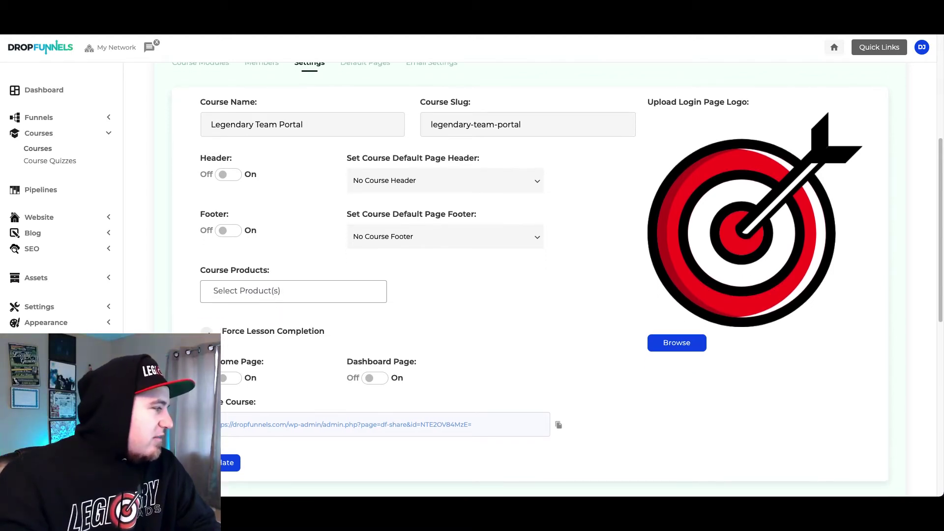
scroll(343, 302, up, 3)
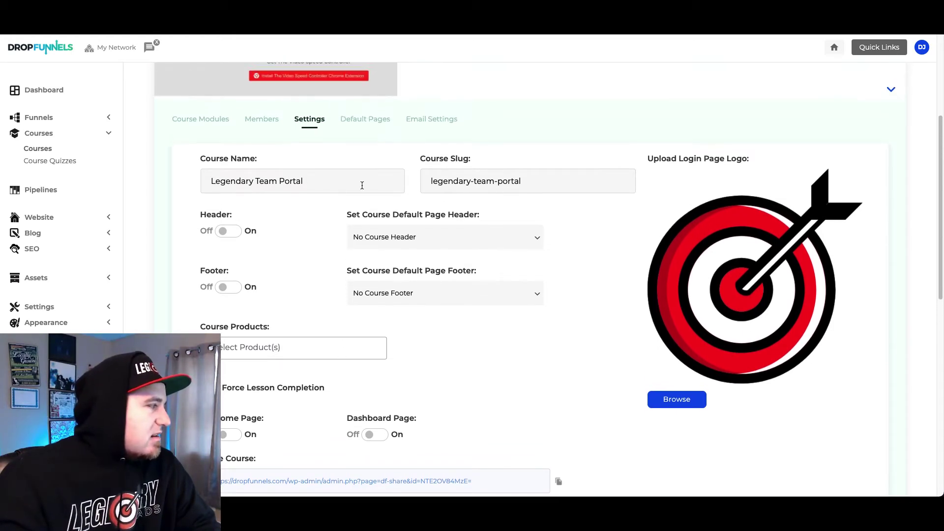
View the course's default pages and open the membership confirmation email in its email settings.
click(365, 119)
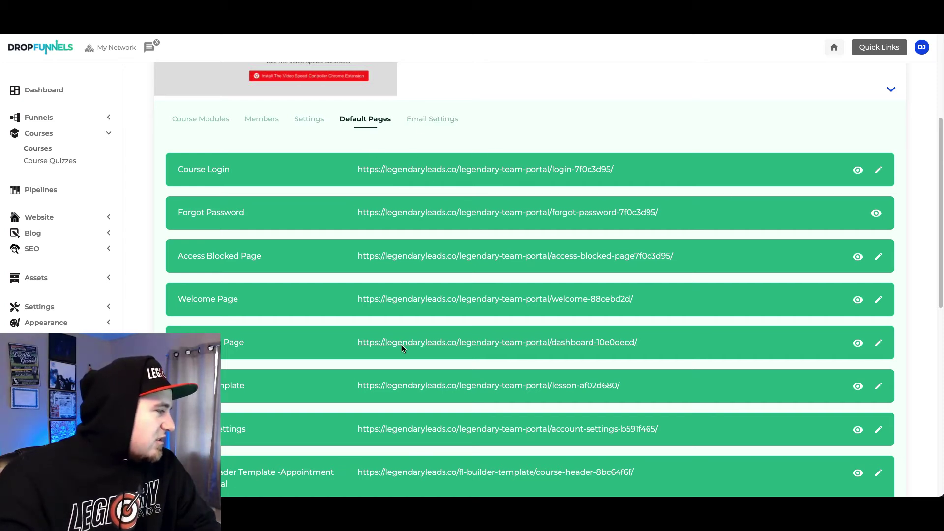
click(453, 125)
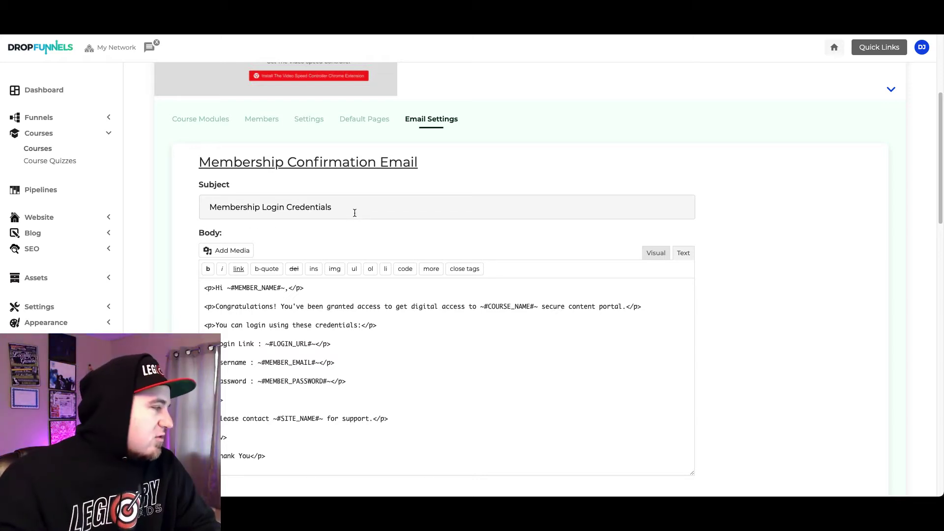
scroll(452, 278, down, 1)
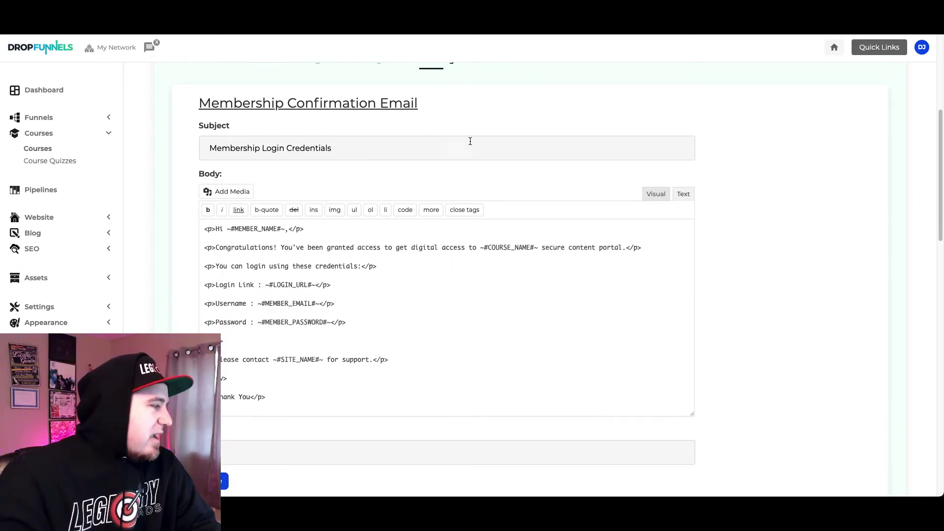
Examine the membership confirmation email body, including its login link, username and password placeholders and support line.
drag(205, 285, 358, 282)
click(251, 304)
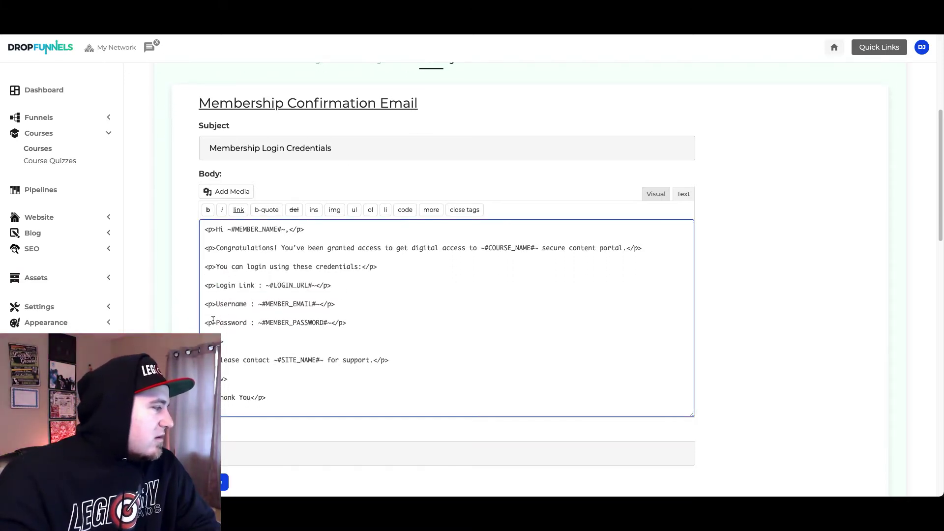
drag(205, 323, 371, 320)
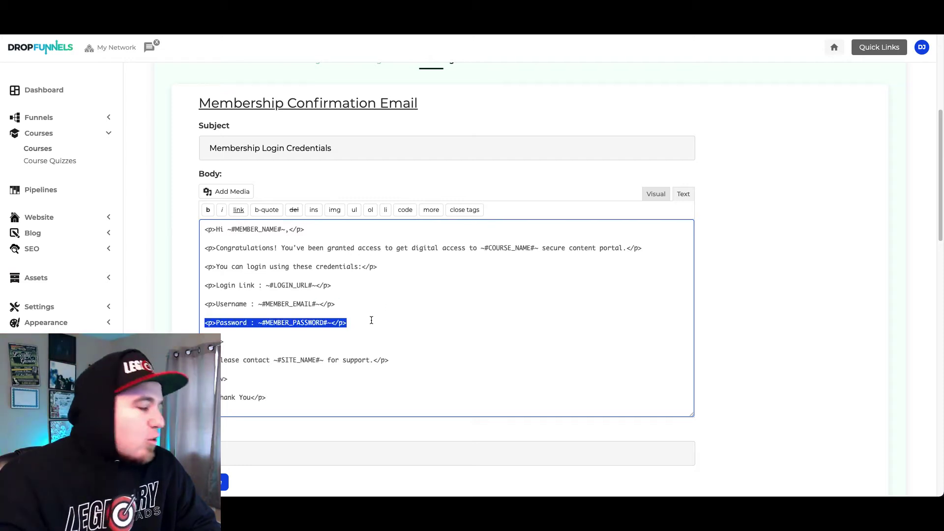
click(371, 320)
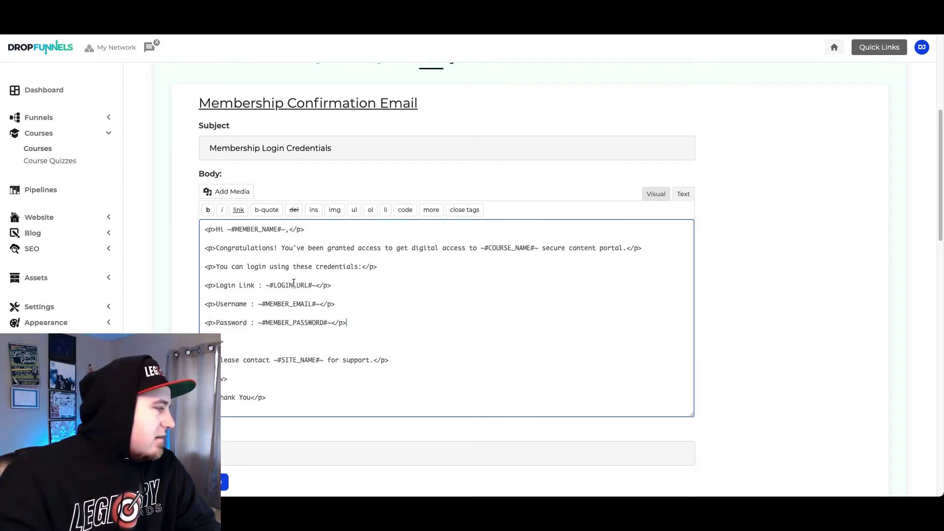
drag(268, 285, 382, 326)
click(229, 313)
click(374, 318)
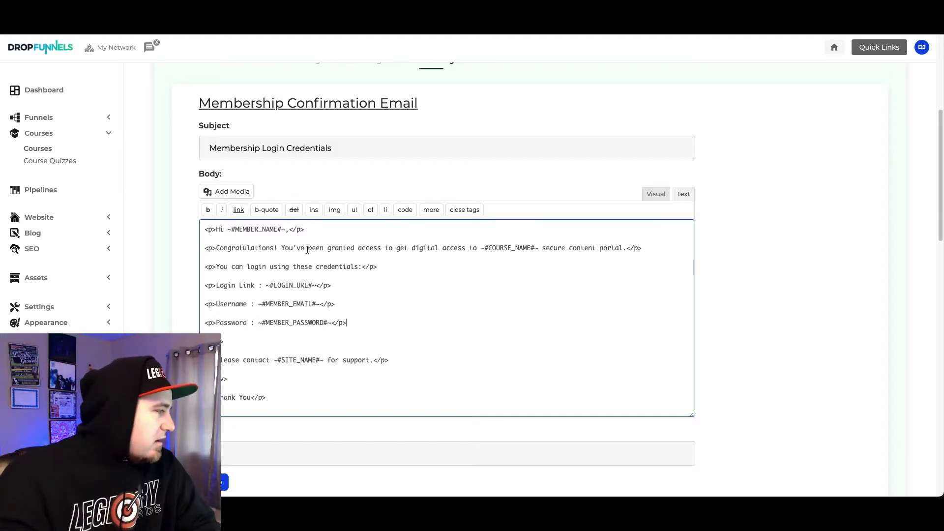
drag(293, 393, 210, 213)
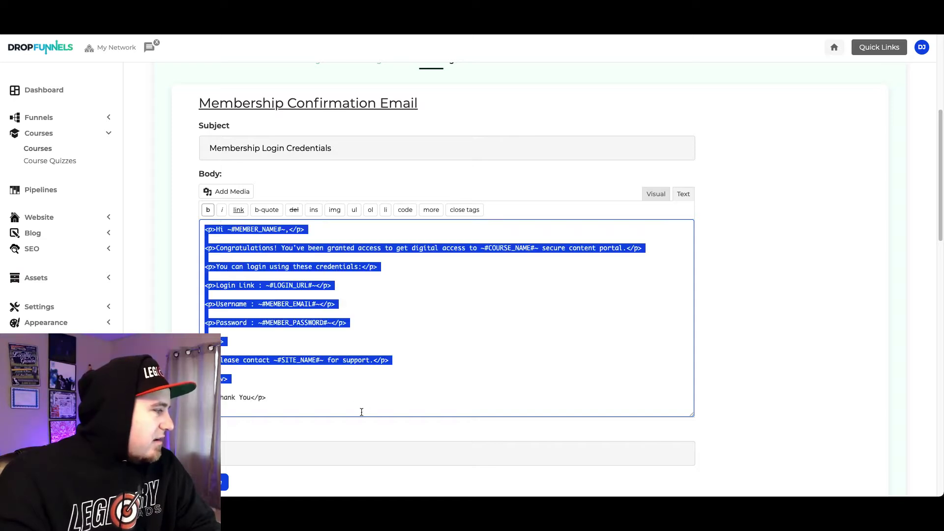
click(361, 410)
scroll(352, 390, down, 1)
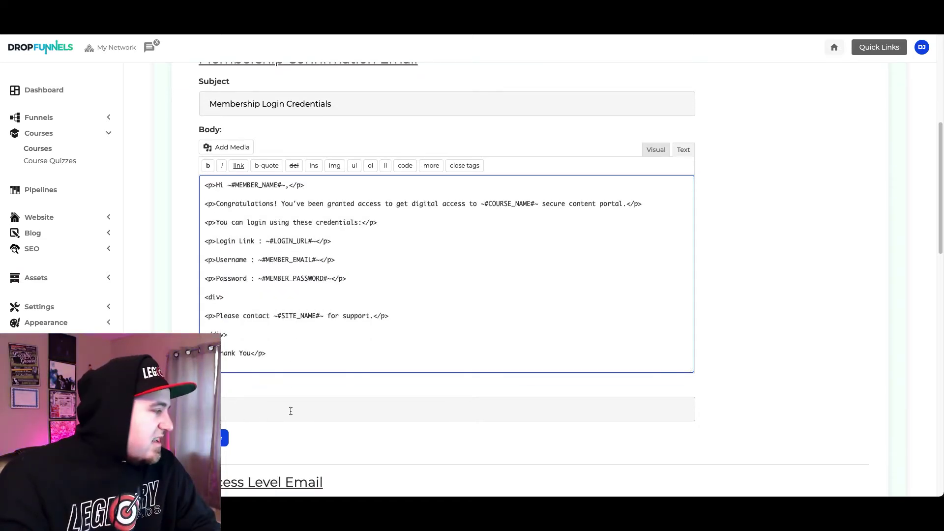
Revisit the Legendary Team Portal's settings and member list, and return to its course modules.
scroll(348, 364, up, 4)
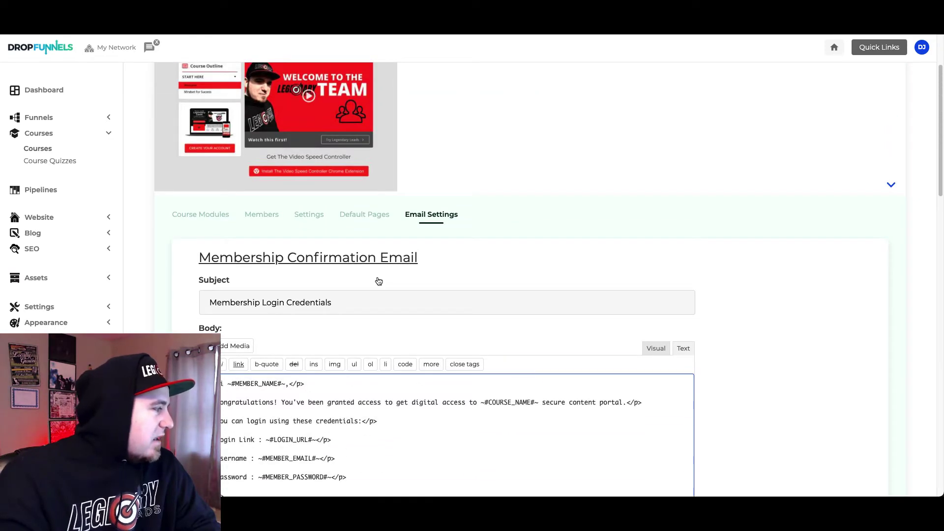
scroll(354, 246, down, 1)
click(315, 193)
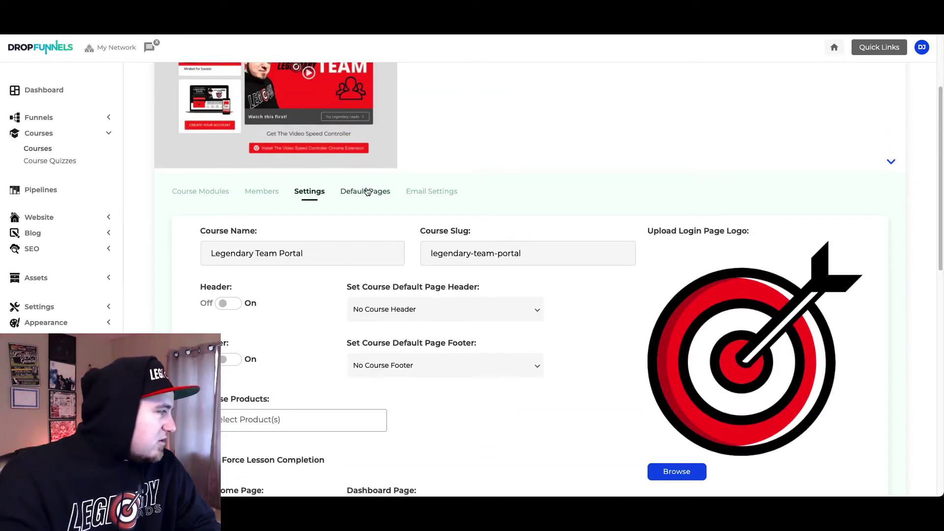
click(266, 192)
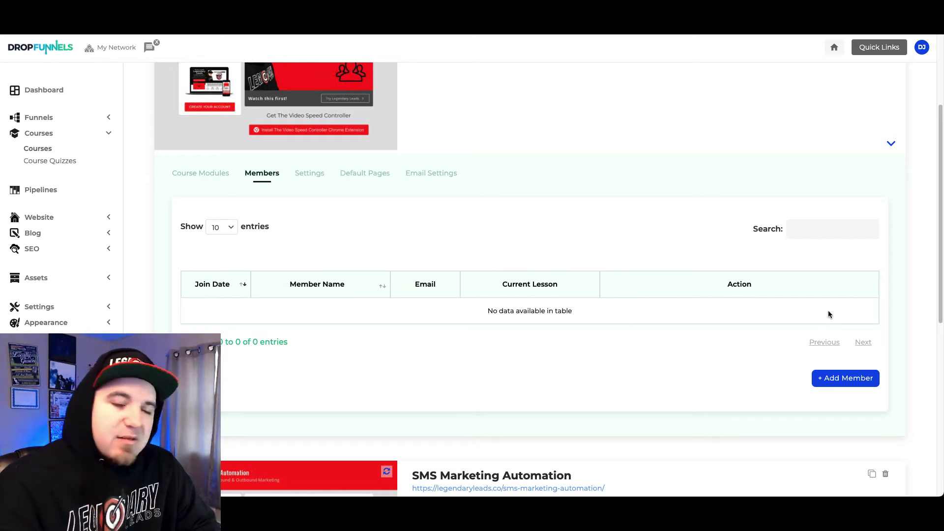
click(216, 175)
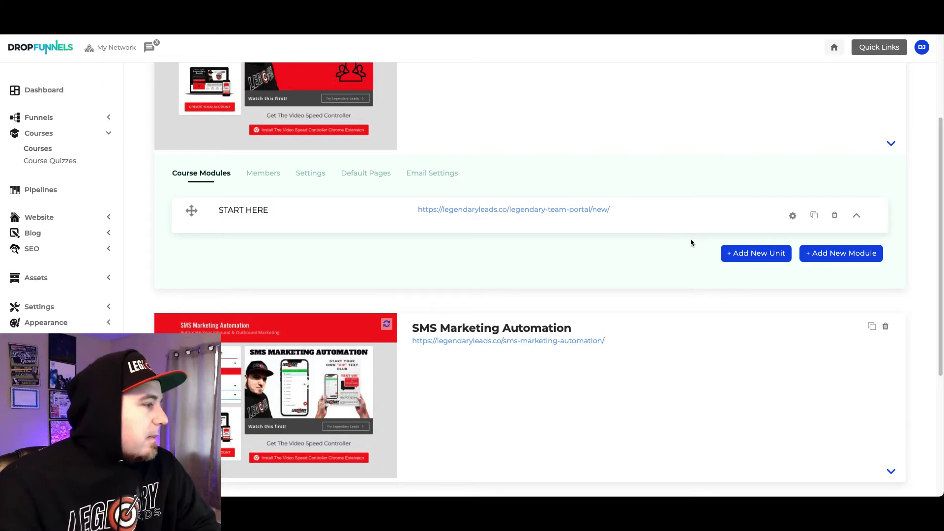
scroll(690, 240, up, 2)
scroll(691, 242, up, 2)
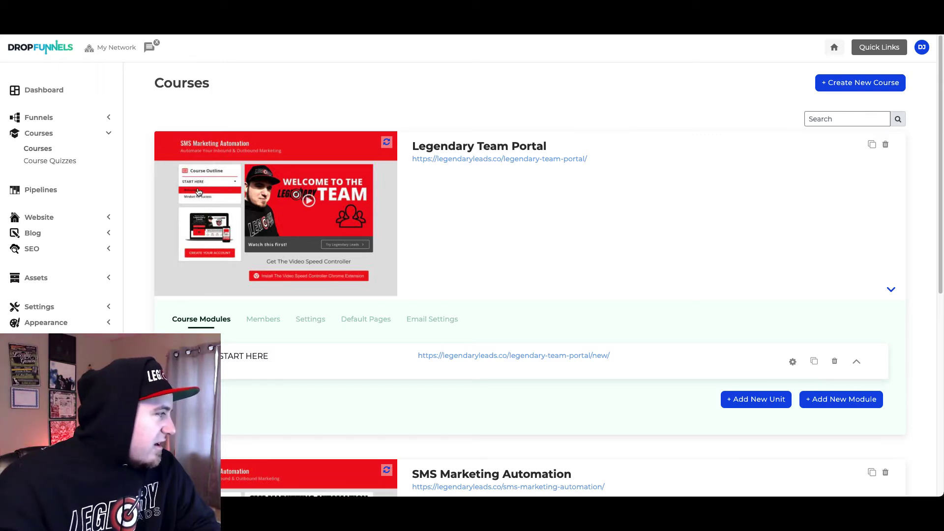
Clone the START HERE module as "Demo Module 2" within the Legendary Team Portal course.
click(814, 361)
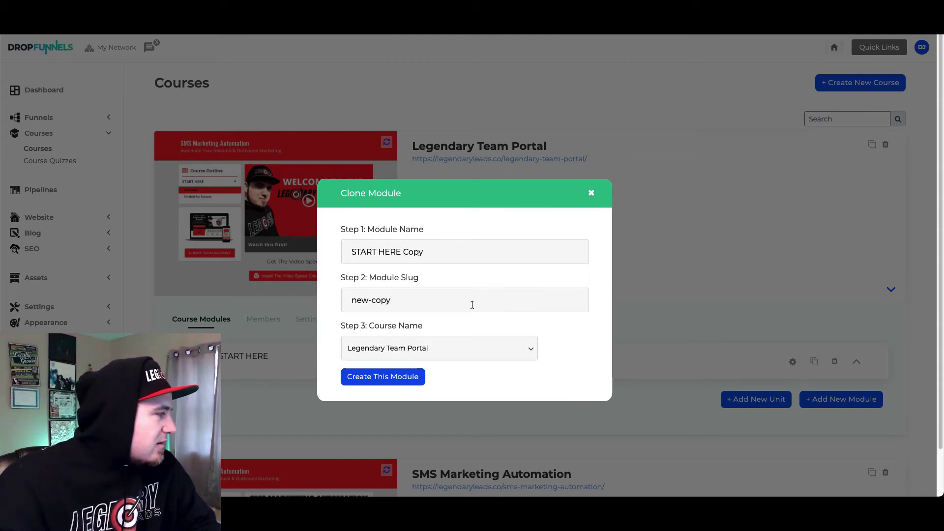
drag(350, 254, 472, 255)
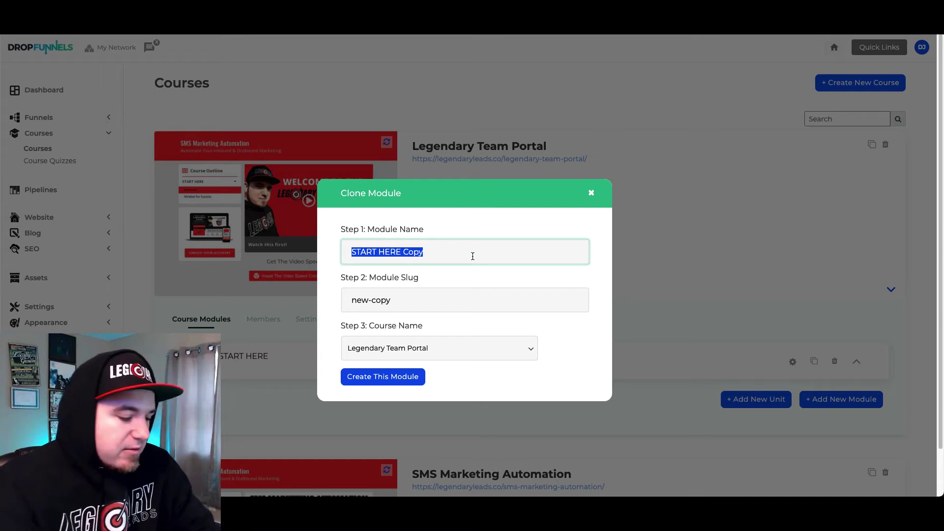
text(DEMO)
click(401, 294)
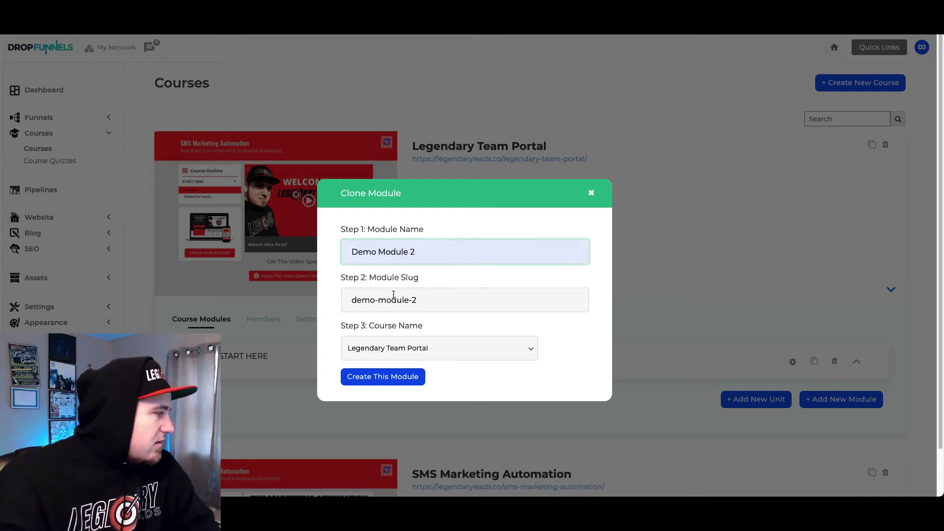
click(412, 384)
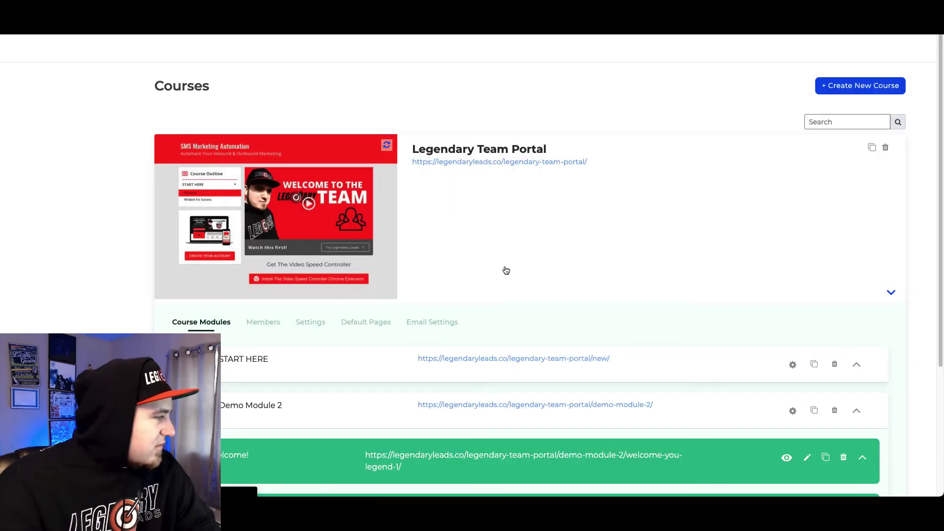
Review the lessons copied into Demo Module 2 and collapse the module.
scroll(596, 288, down, 1)
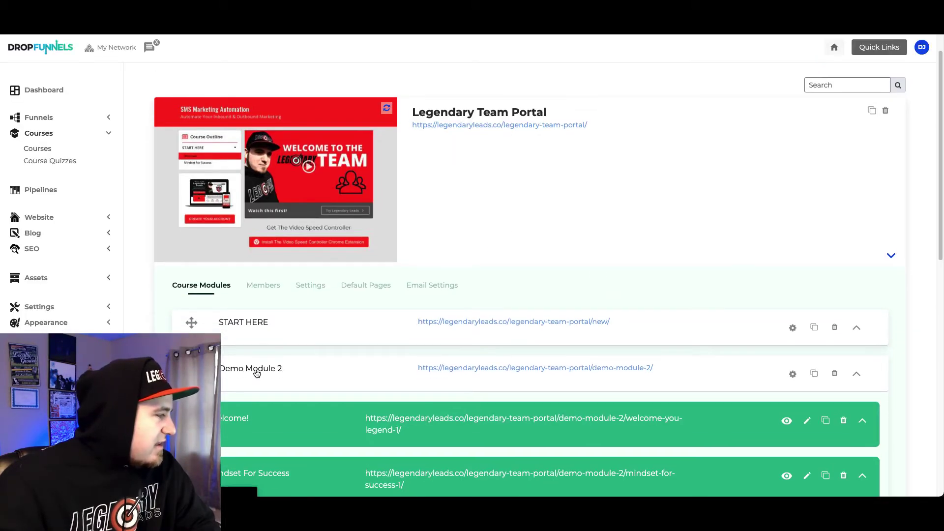
scroll(227, 330, up, 1)
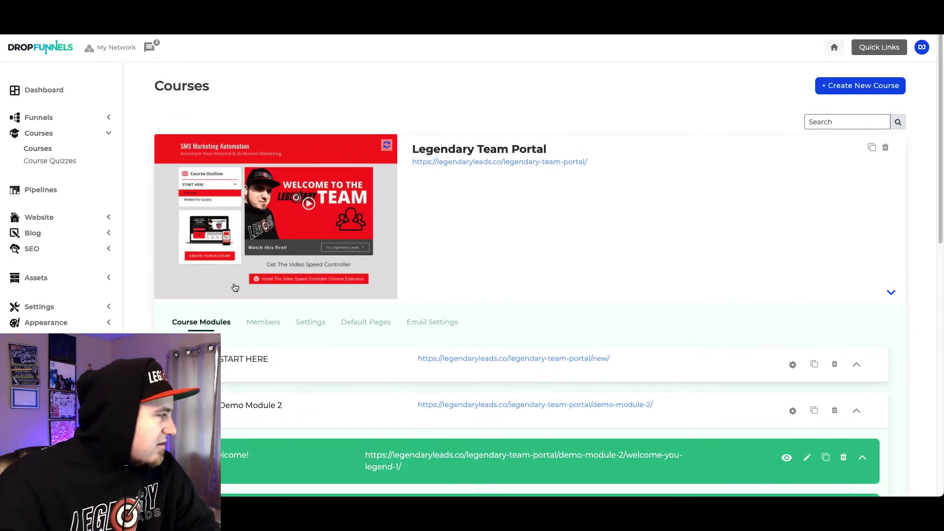
scroll(235, 288, down, 4)
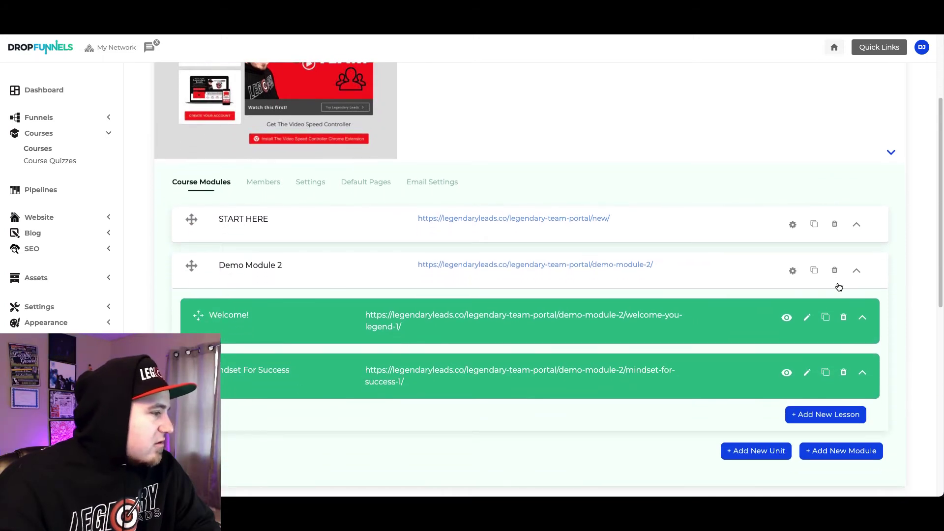
click(856, 271)
Check Demo Module 2 in the live course outline by expanding and collapsing its lesson list.
click(298, 150)
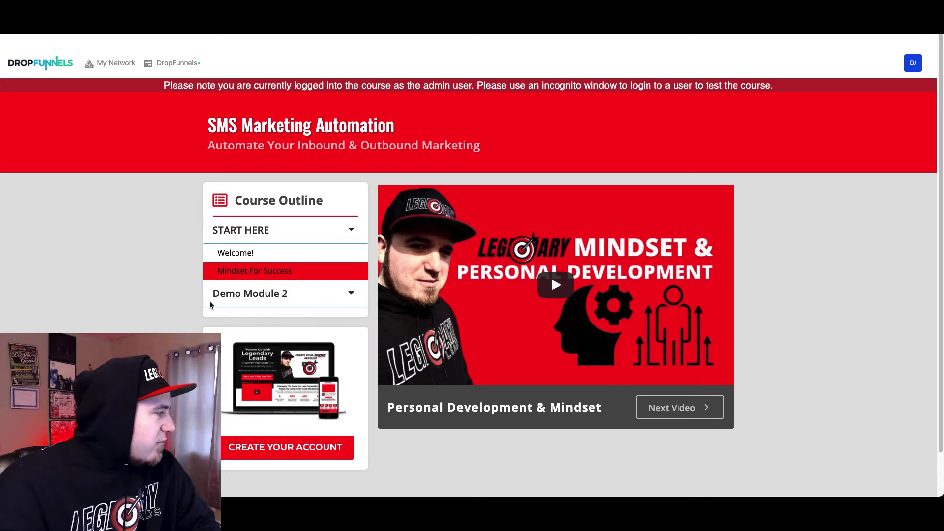
click(279, 278)
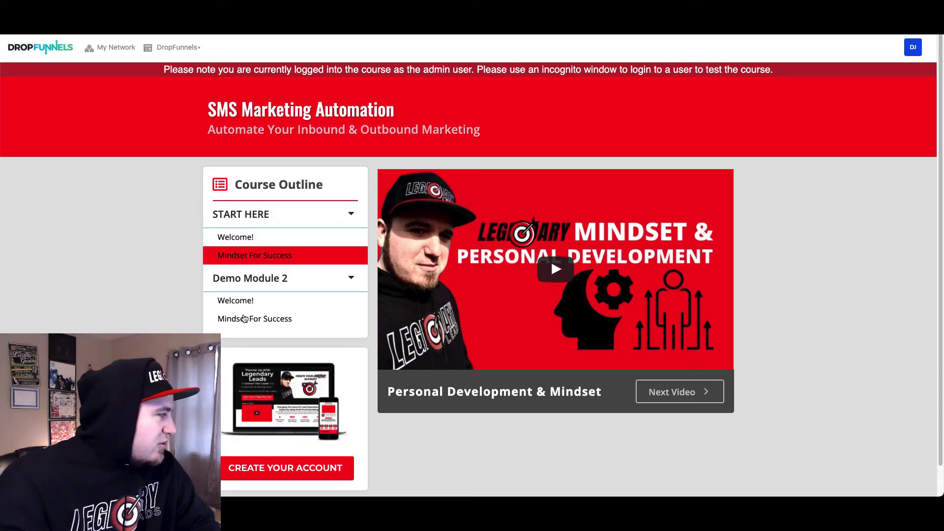
click(348, 279)
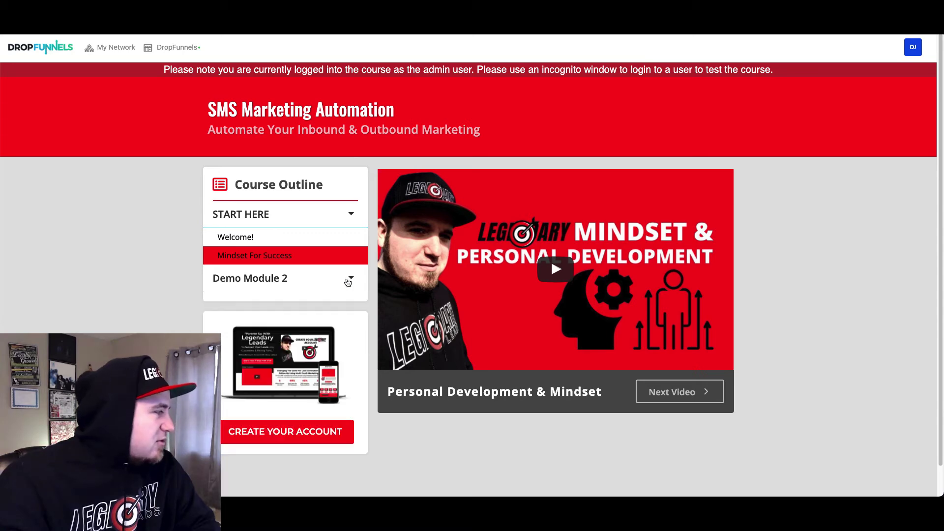
Return to the course administration and delete Demo Module 2 from the Legendary Team Portal.
key(ctrl+shift+Tab)
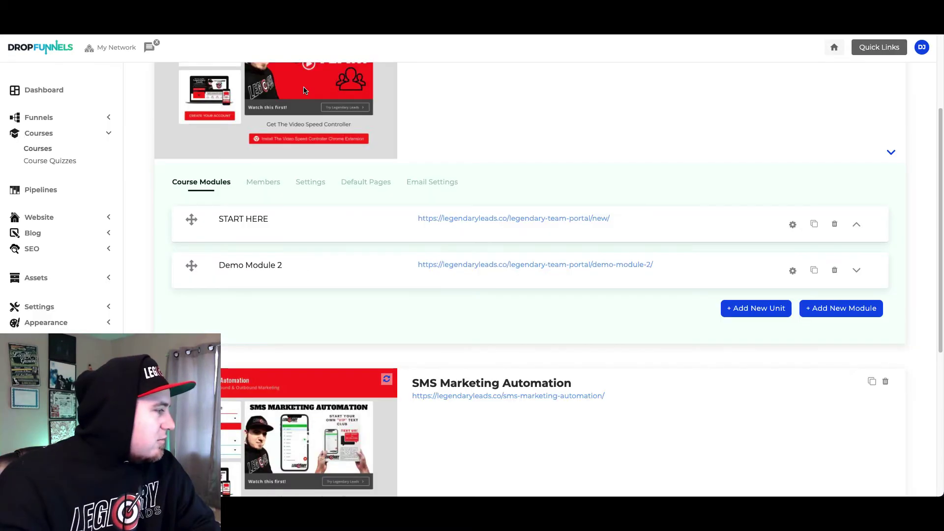
click(834, 269)
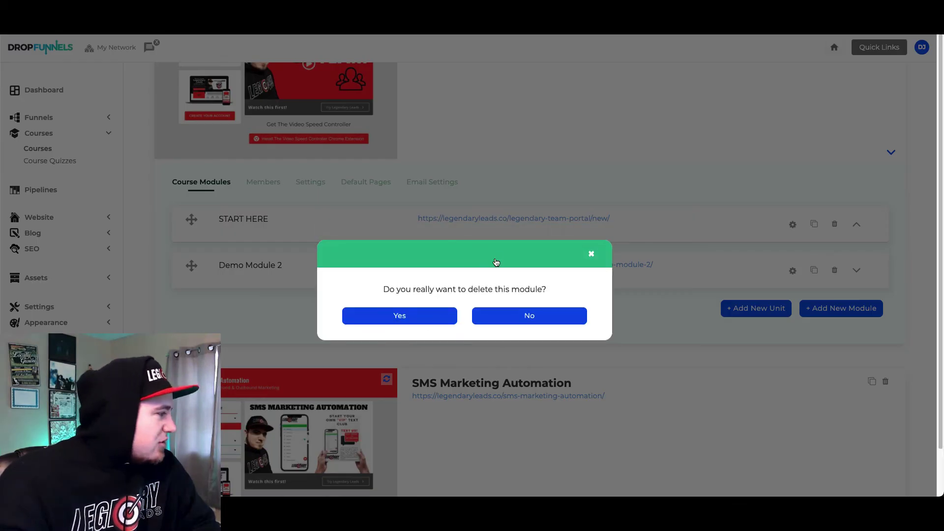
click(420, 317)
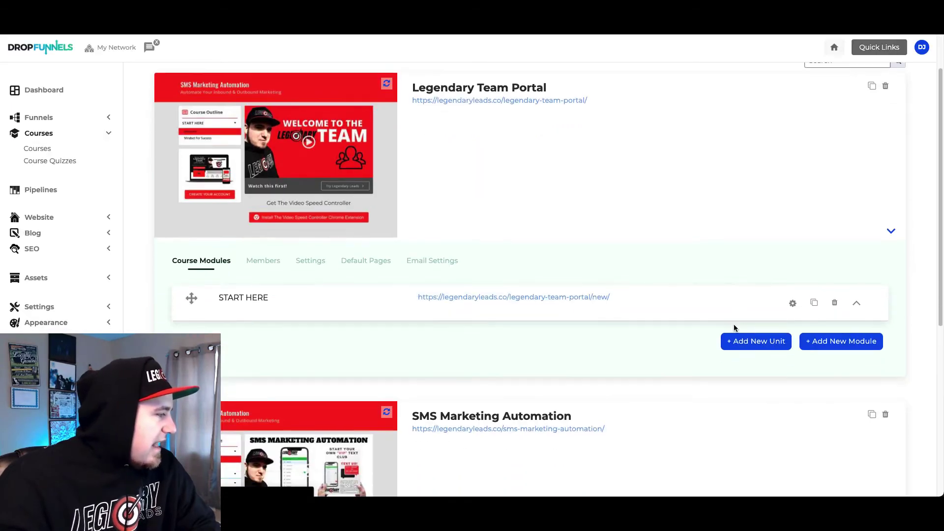
Clone the Mindset For Success lesson as "Our Terms" within the START HERE module.
click(857, 364)
scroll(737, 344, down, 1)
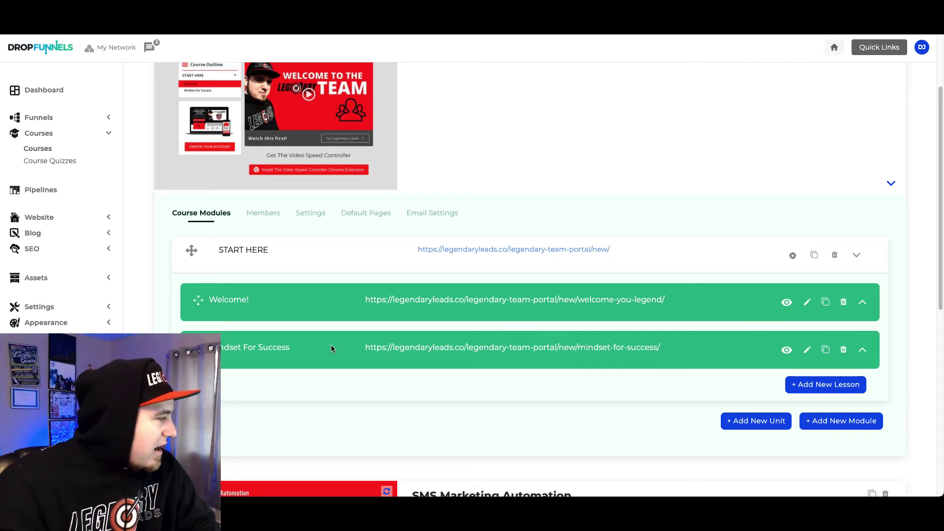
click(825, 350)
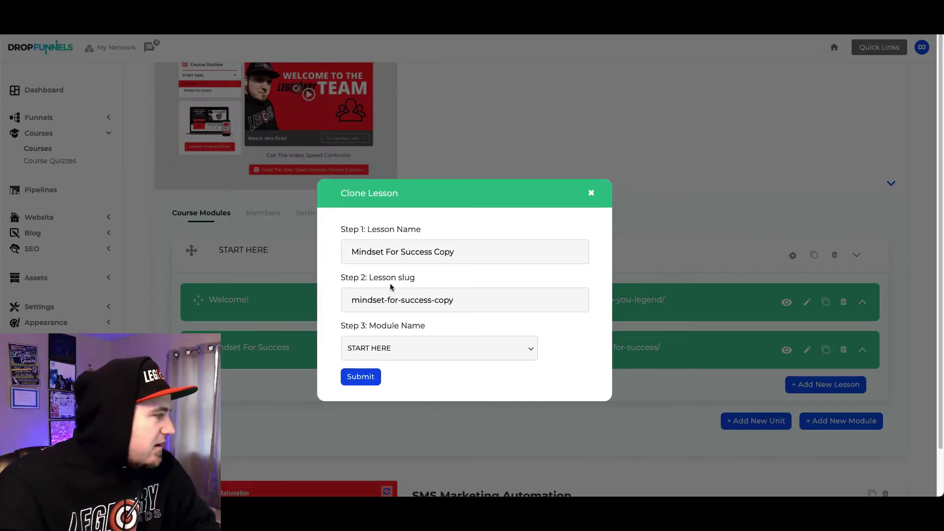
triple_click(406, 252)
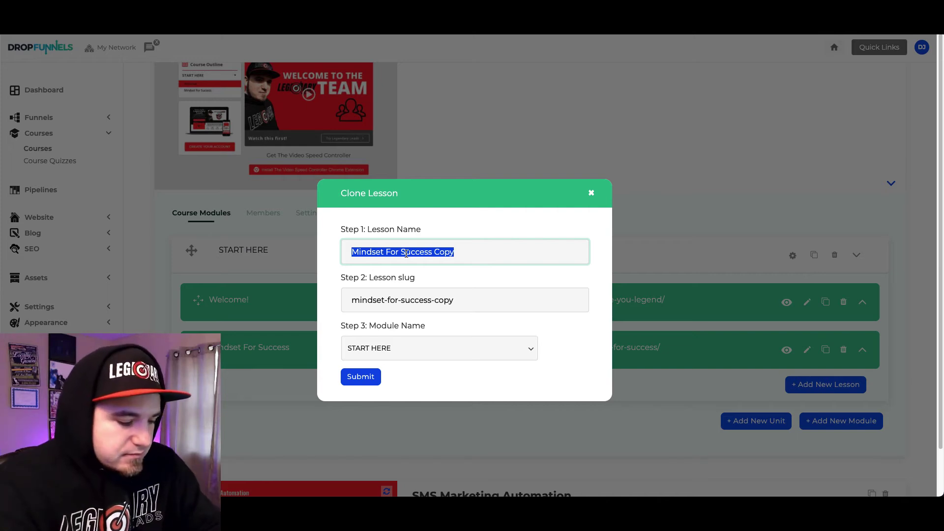
text(Our Terms)
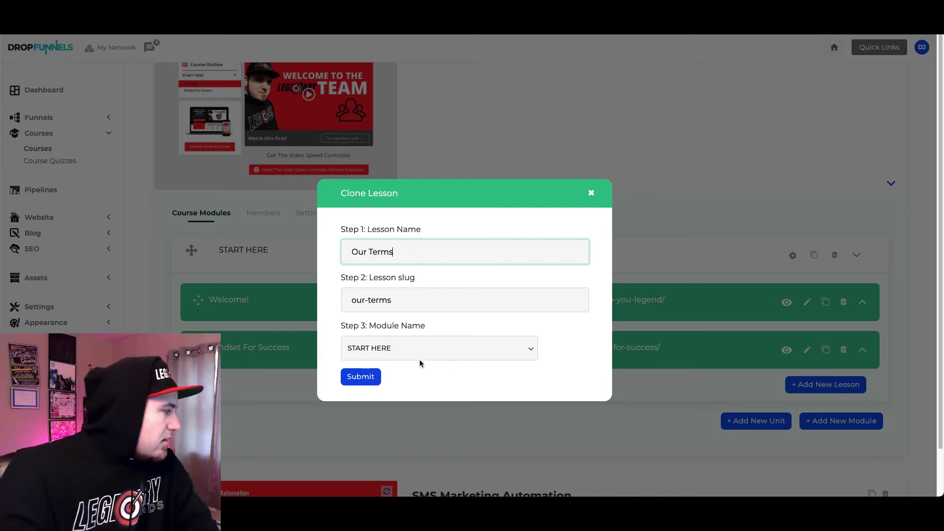
click(369, 378)
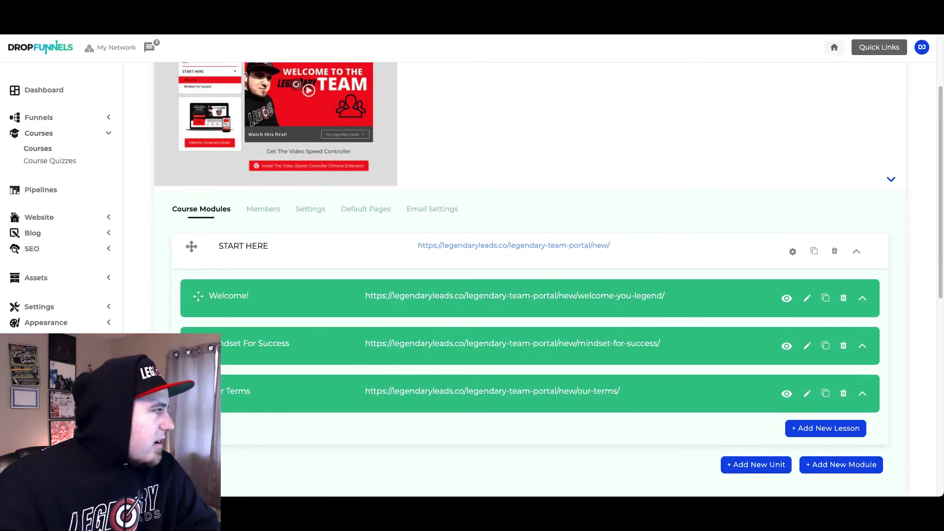
Refresh the live course page and open the Our Terms lesson from the course outline.
click(364, 13)
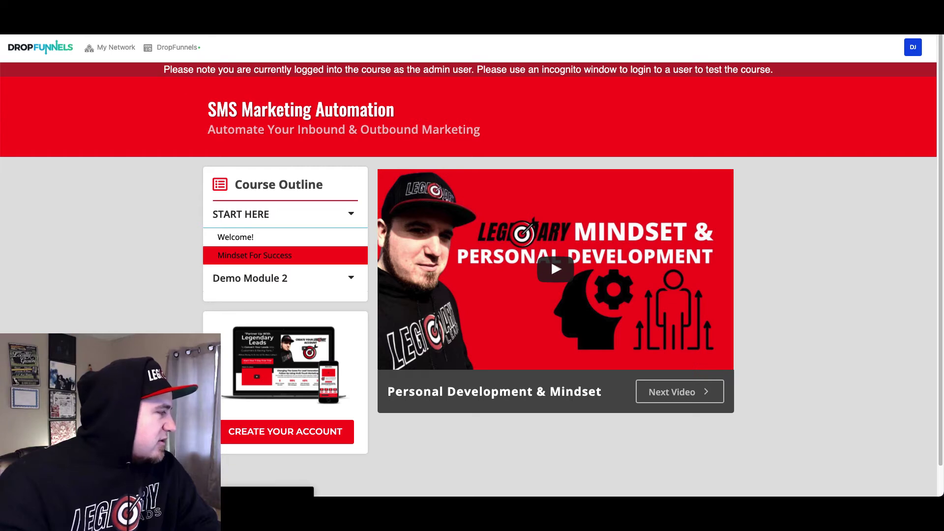
key(super+r)
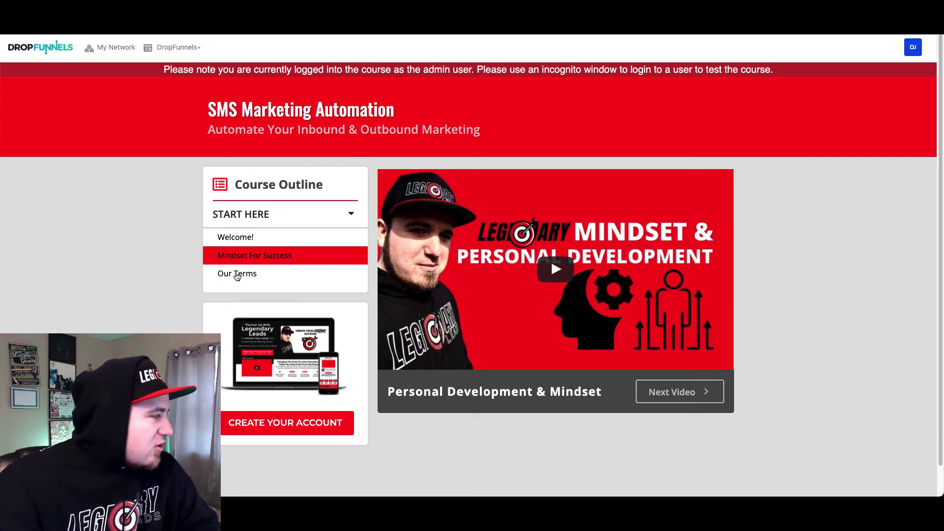
click(236, 274)
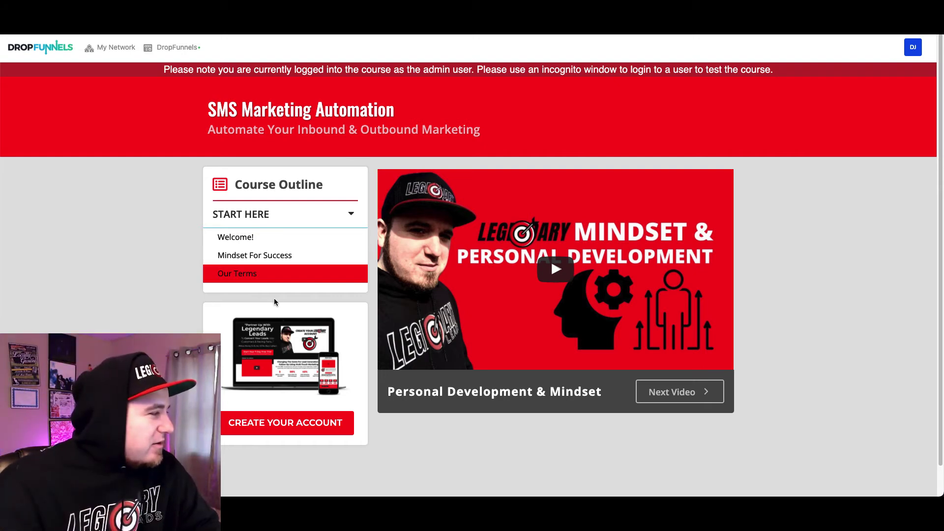
Switch to the course administration and review the lessons listed under the START HERE module.
click(158, 17)
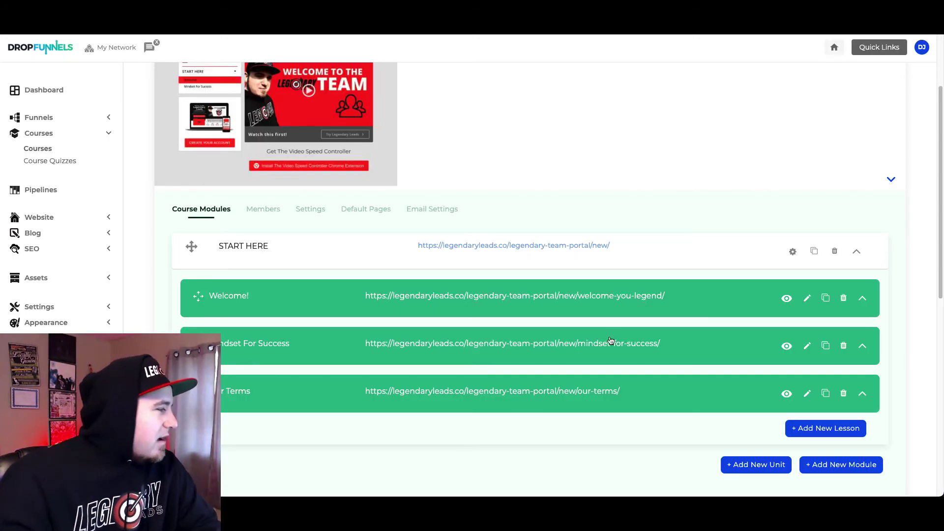
scroll(550, 364, up, 1)
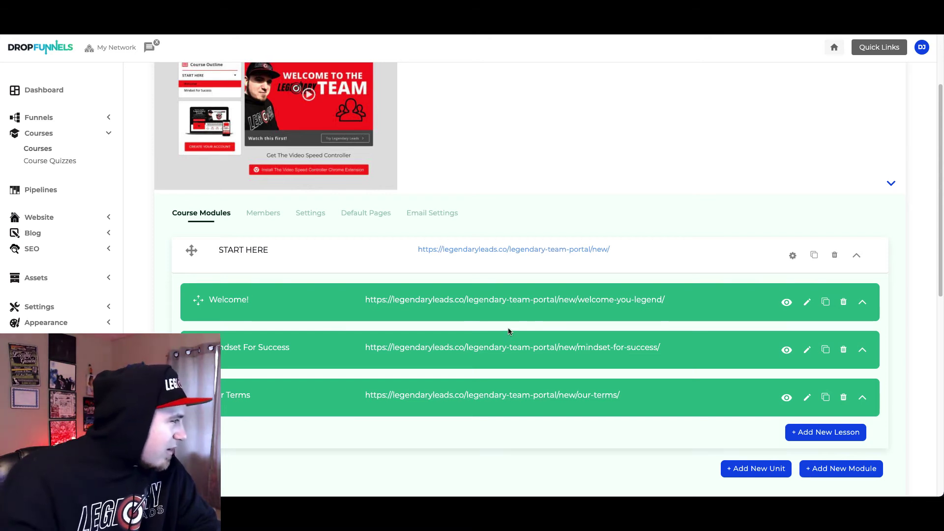
scroll(508, 331, up, 1)
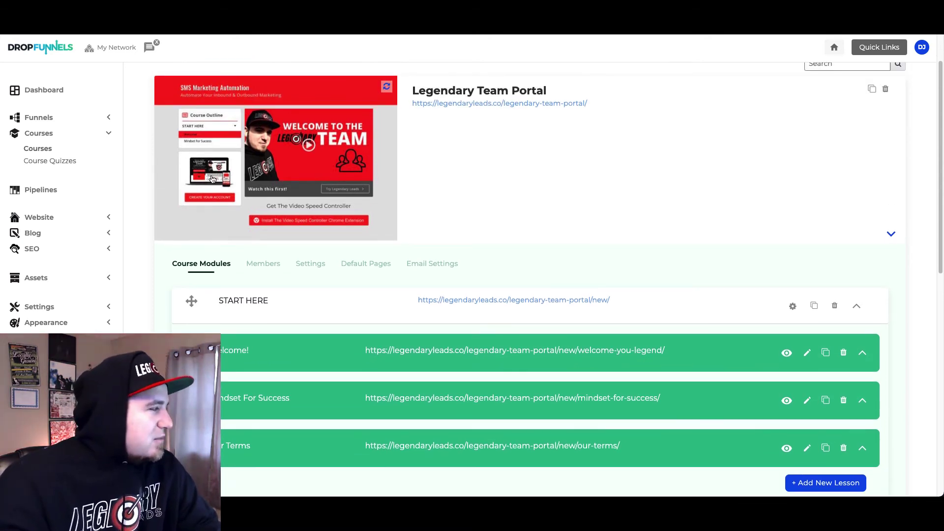
scroll(467, 426, down, 1)
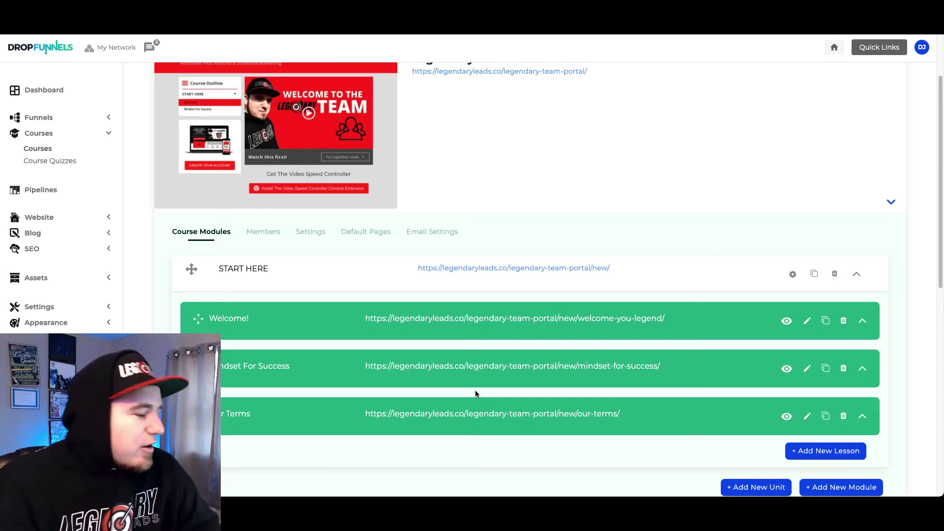
scroll(382, 354, up, 1)
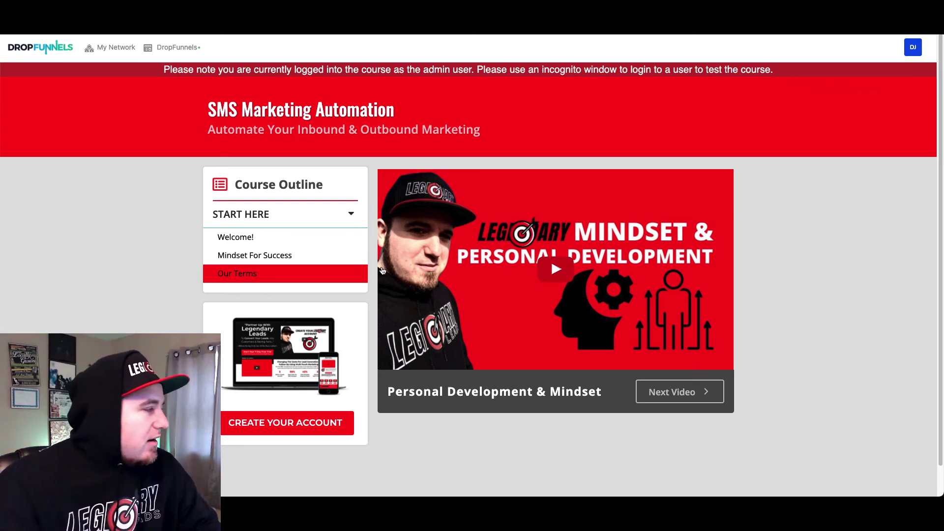
Open the Our Terms lesson in the page builder and change the heading below the video to "Our Terms".
click(178, 48)
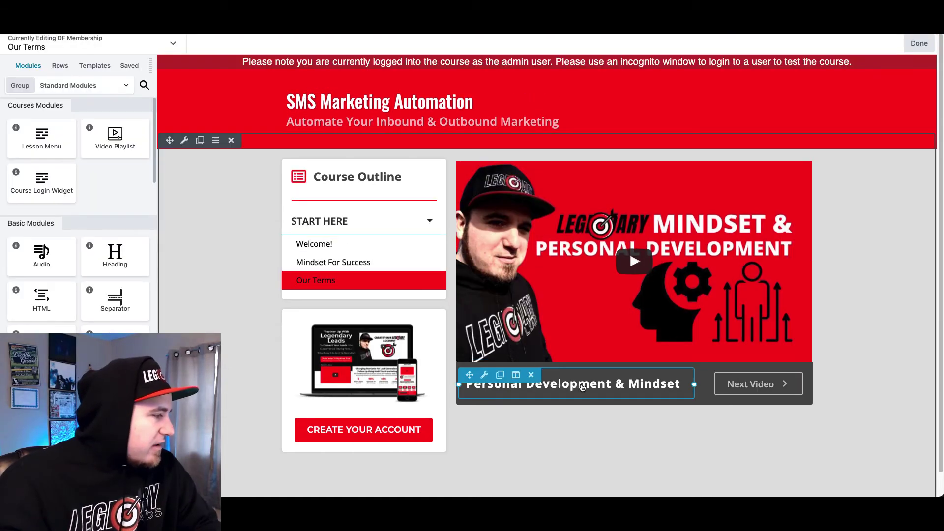
click(582, 387)
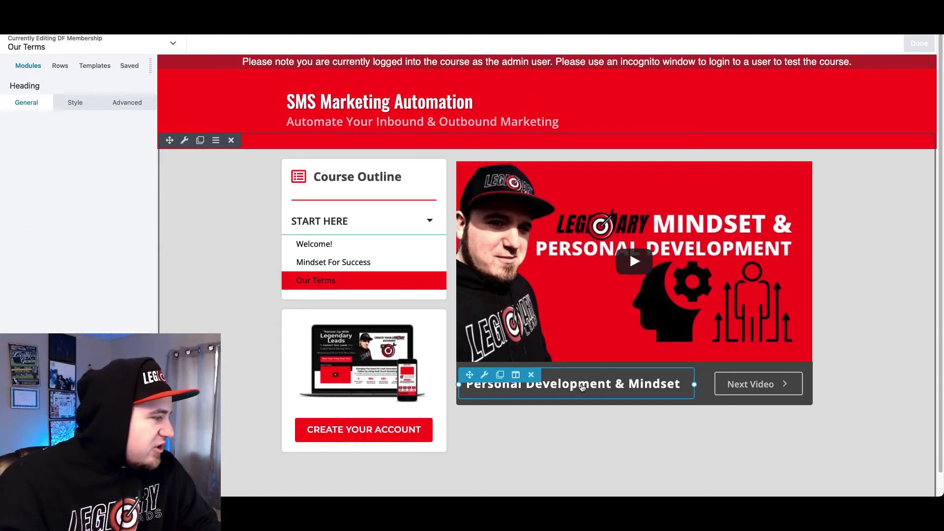
double_click(583, 384)
triple_click(584, 384)
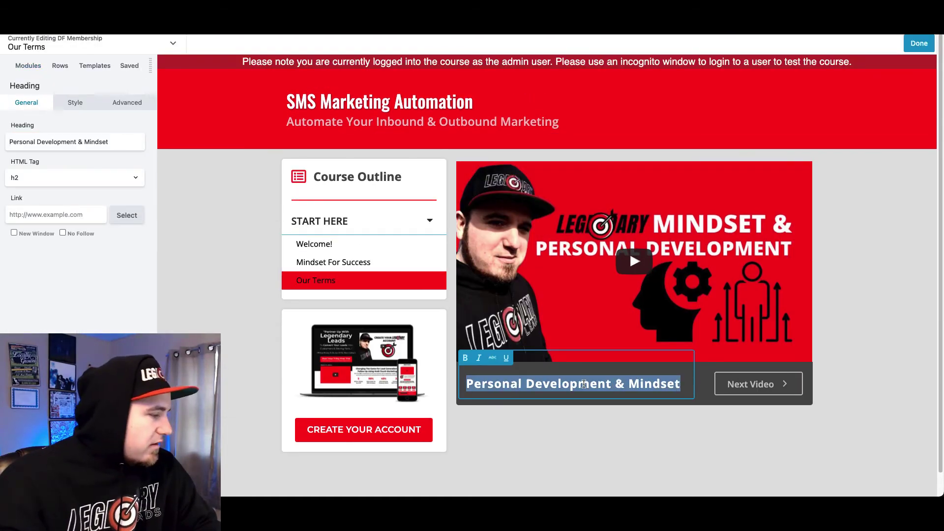
key(BackSpace)
text(Our Terms)
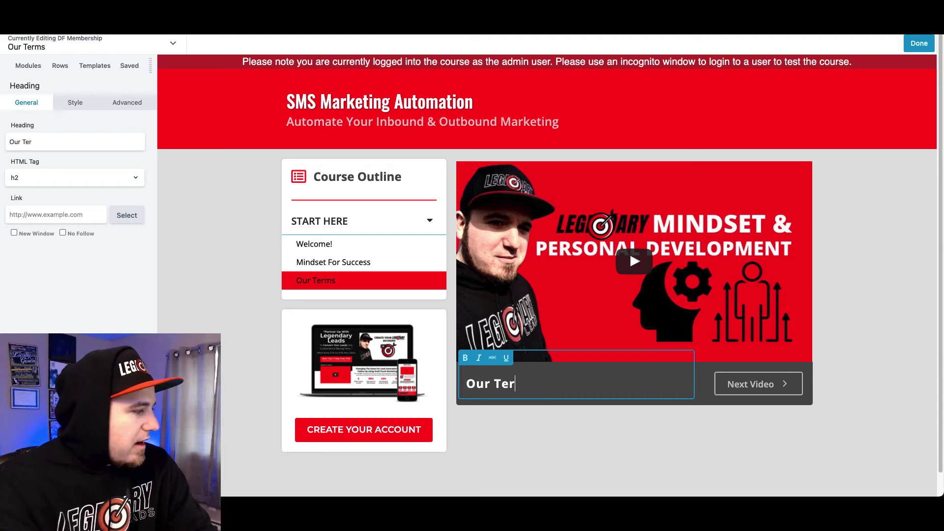
click(660, 434)
scroll(662, 435, down, 1)
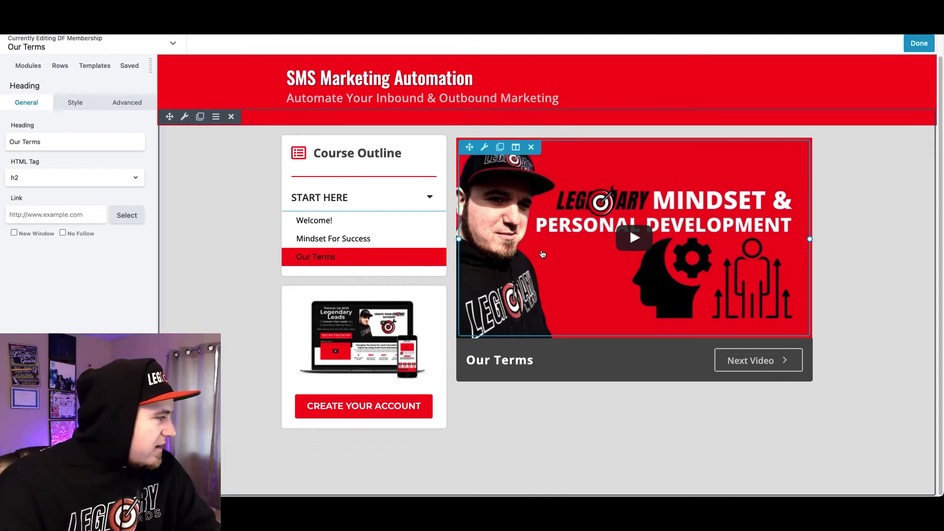
Browse the builder's available modules, open the Signup Box column for editing, and add a "DEMO FONT" heading above the laptop image.
click(27, 67)
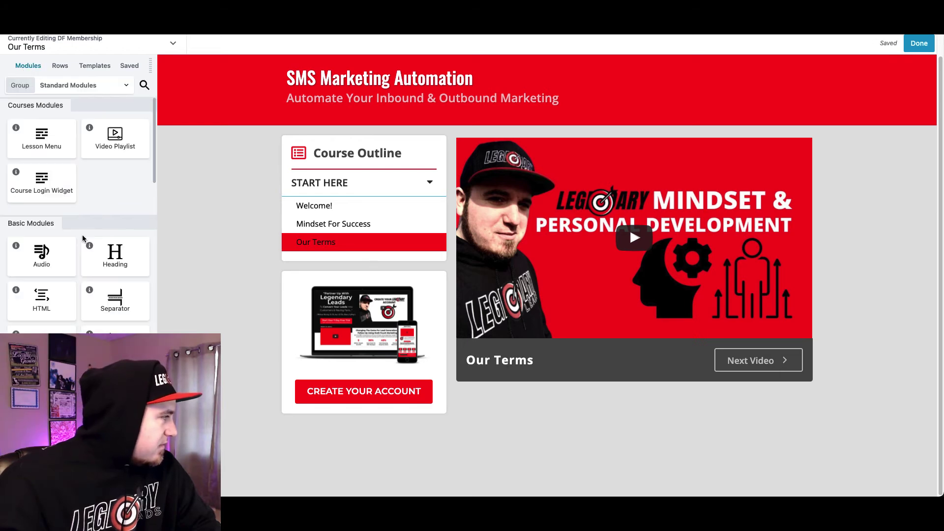
scroll(84, 243, down, 3)
scroll(111, 301, down, 1)
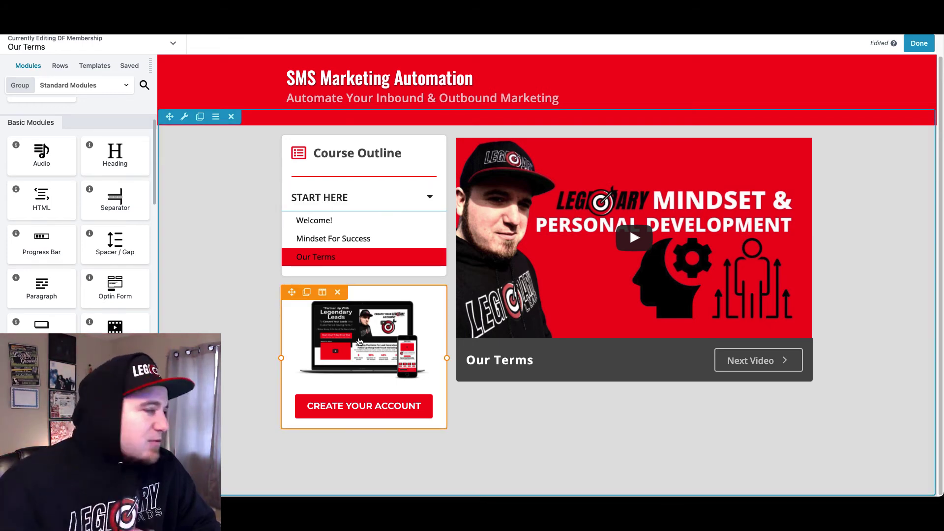
scroll(358, 341, up, 2)
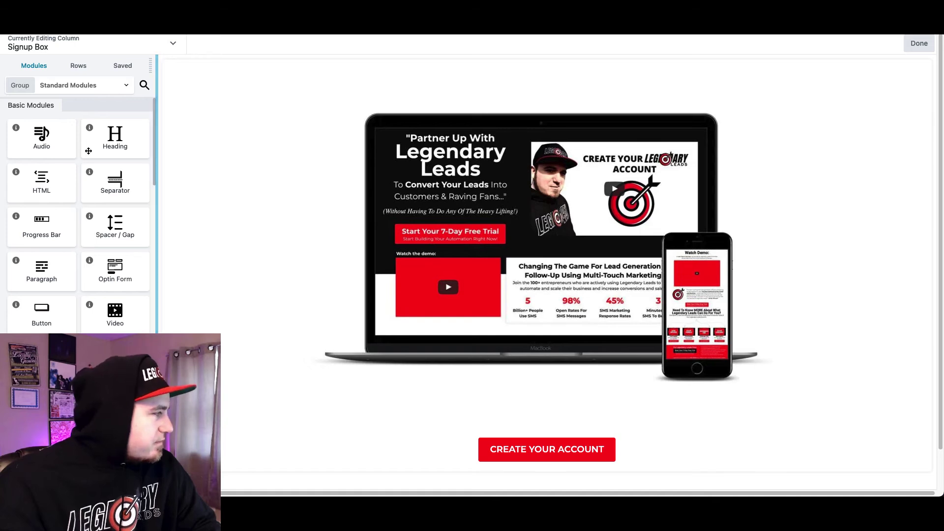
drag(108, 134, 537, 123)
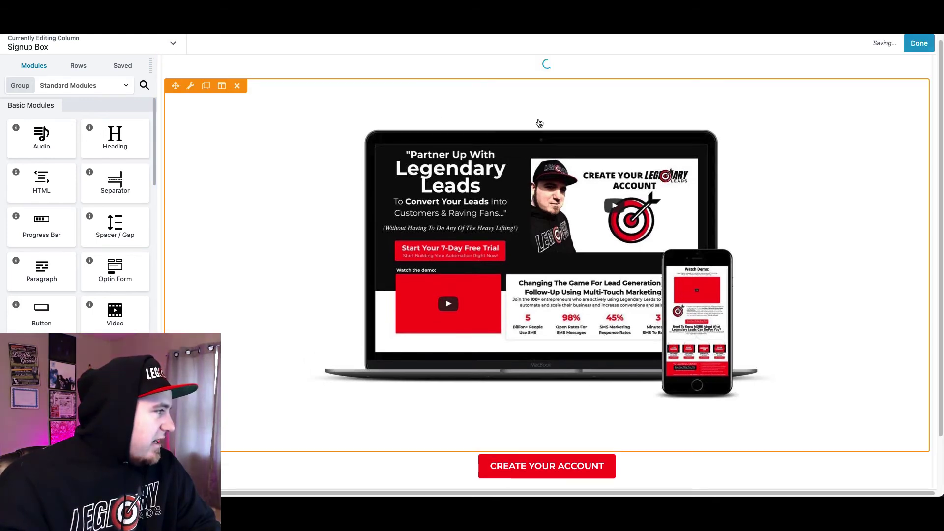
Style the DEMO FONT heading with bold weight and a size of 53 px.
click(75, 103)
click(122, 211)
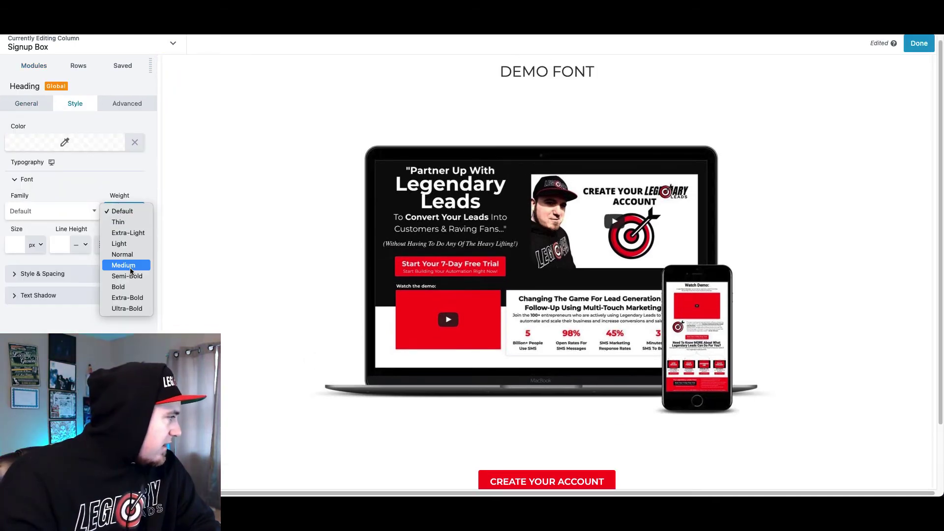
click(124, 287)
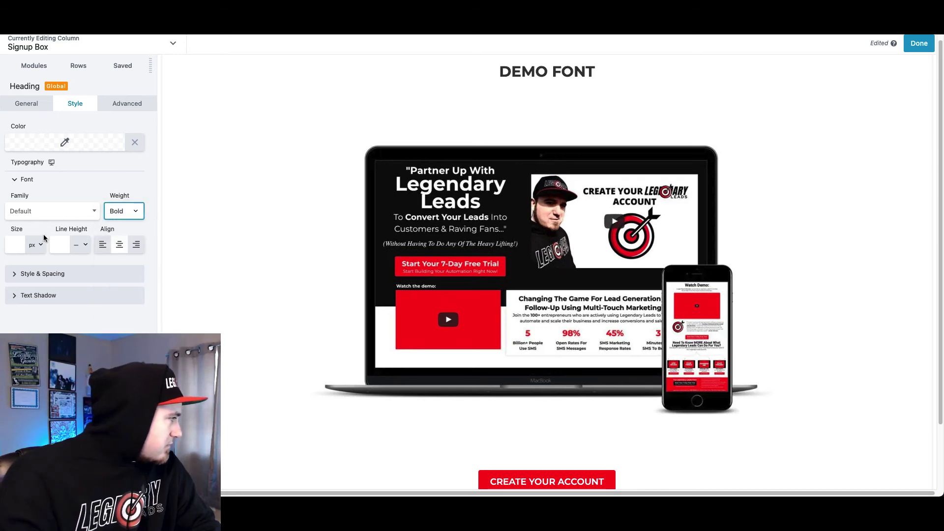
click(13, 244)
drag(12, 266, 77, 266)
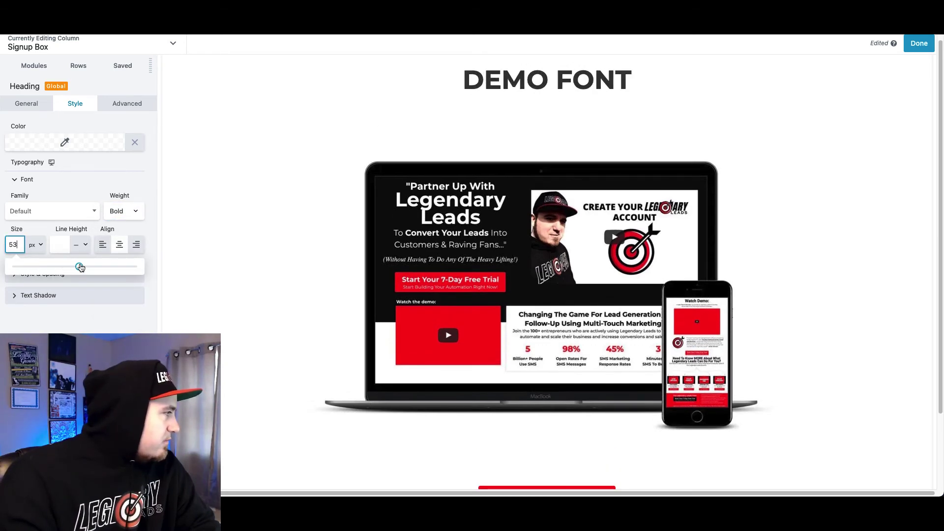
Publish the Signup Box column, check it on the Our Terms page, and publish that page as well.
click(916, 43)
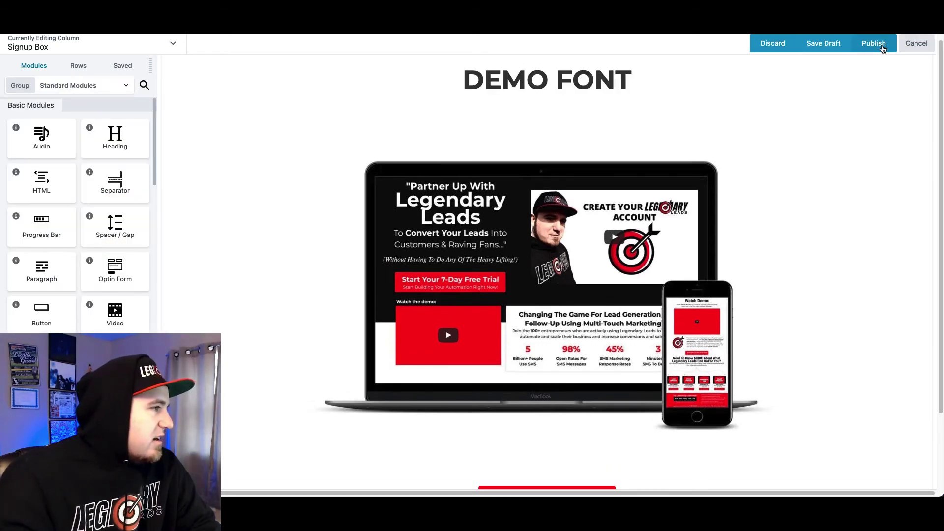
click(874, 43)
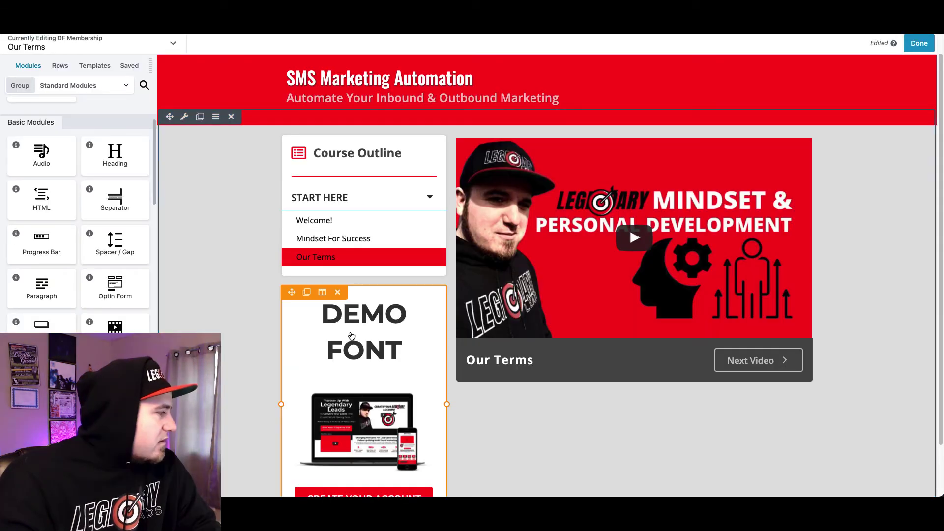
scroll(352, 336, down, 2)
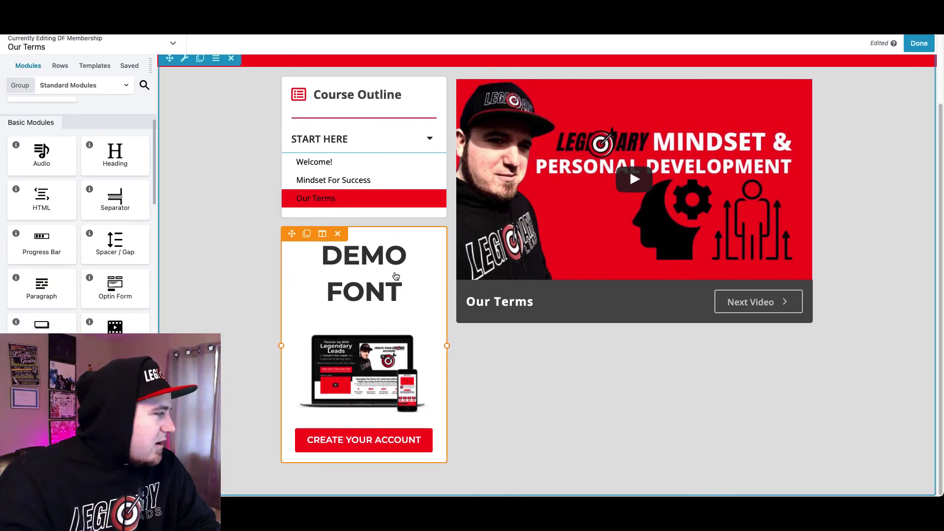
click(919, 43)
click(888, 44)
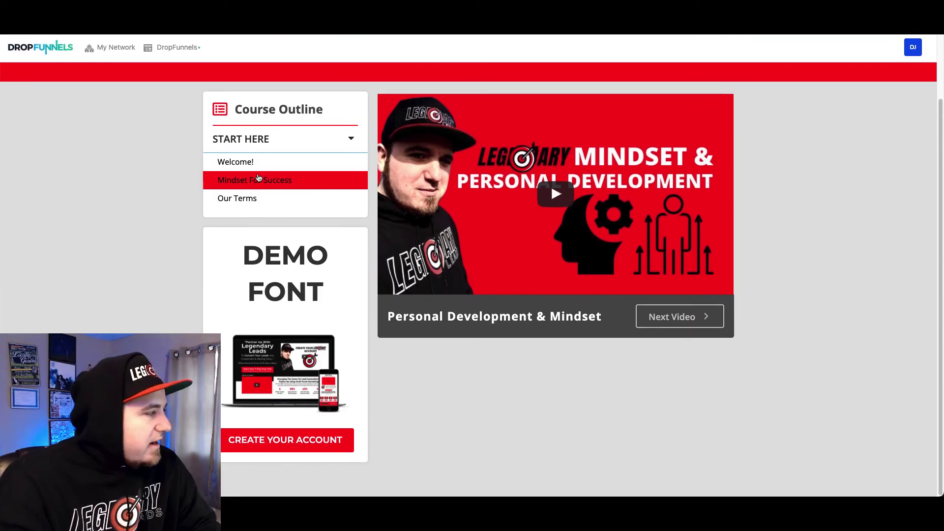
Open the Welcome! lesson from the live course outline and check the heading in its signup box.
click(244, 162)
scroll(450, 363, down, 3)
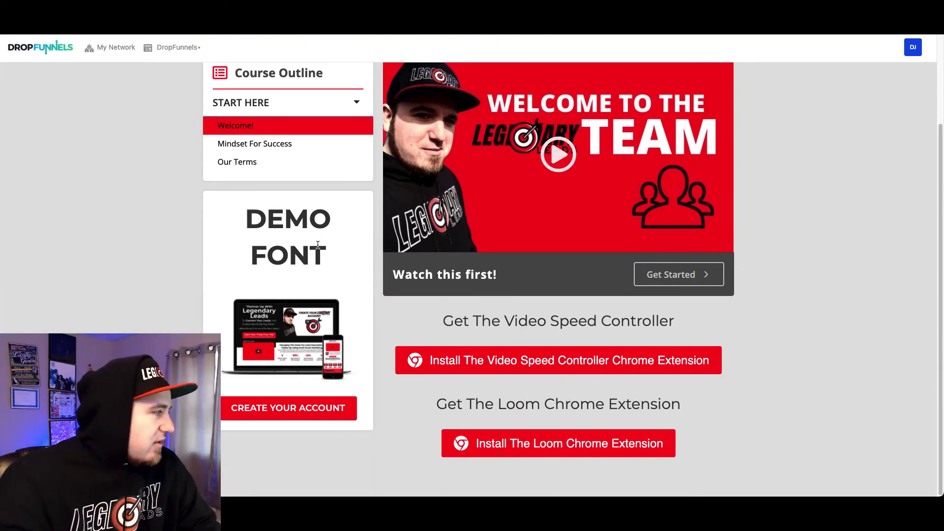
scroll(316, 244, up, 2)
scroll(303, 317, down, 2)
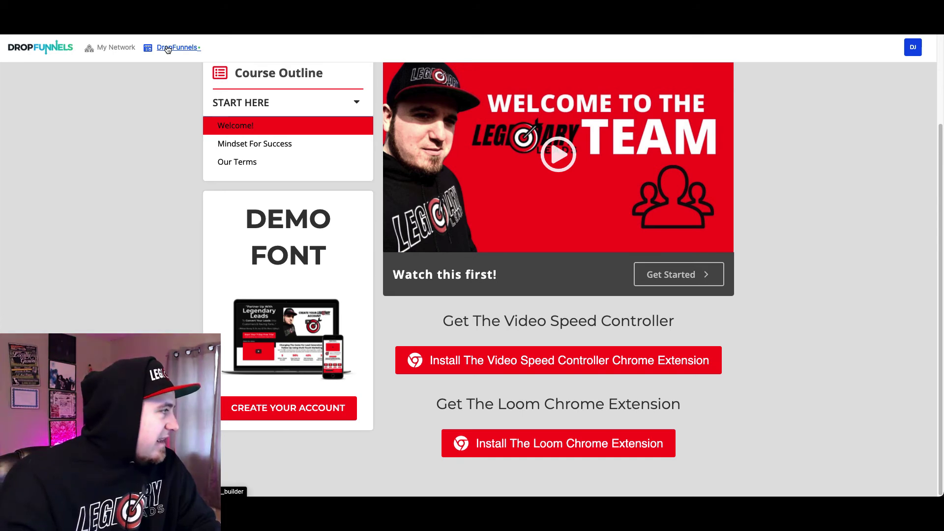
Open the Welcome! lesson in the page builder and inspect its signup box column.
scroll(337, 253, up, 2)
scroll(338, 253, down, 2)
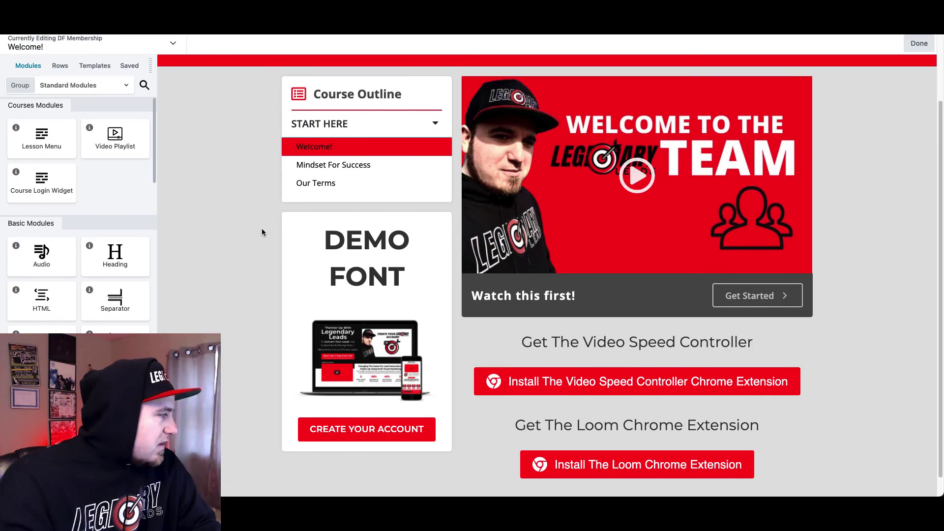
mouse_move(325, 267)
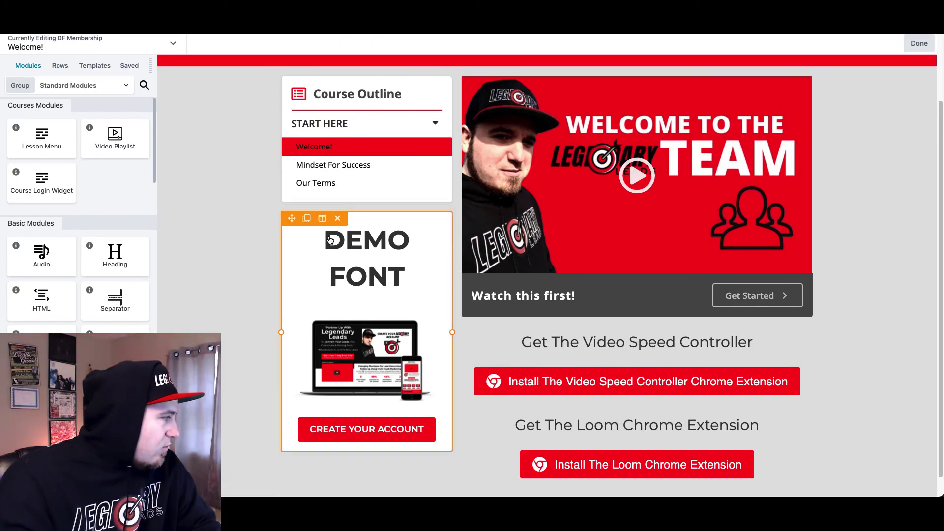
key(super+t)
key(super+w)
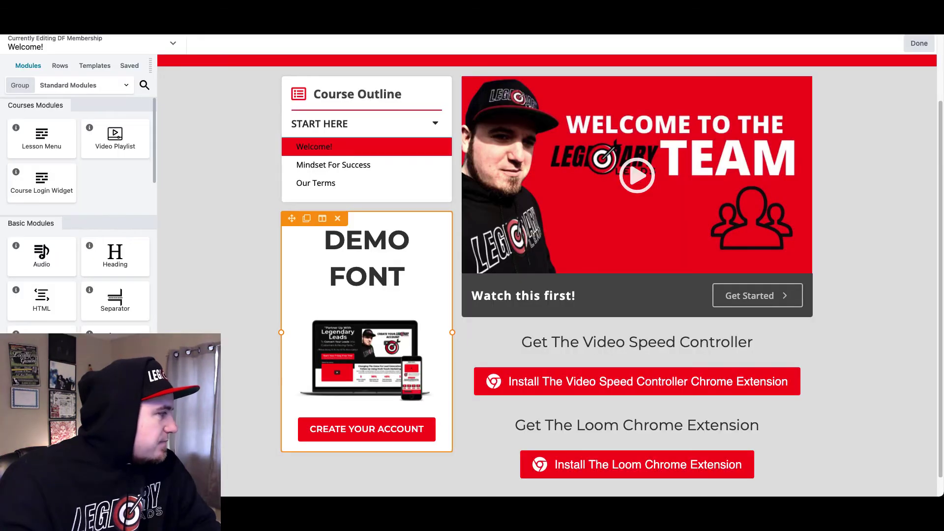
mouse_move(347, 166)
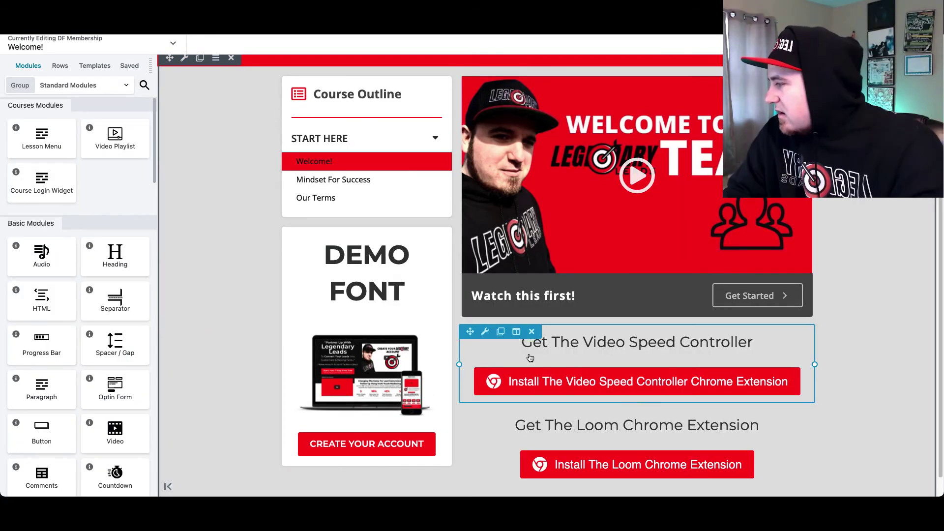
Fill in the save form for the Video Speed Controller call to action as global module "Demo Module", and cancel without saving.
click(484, 332)
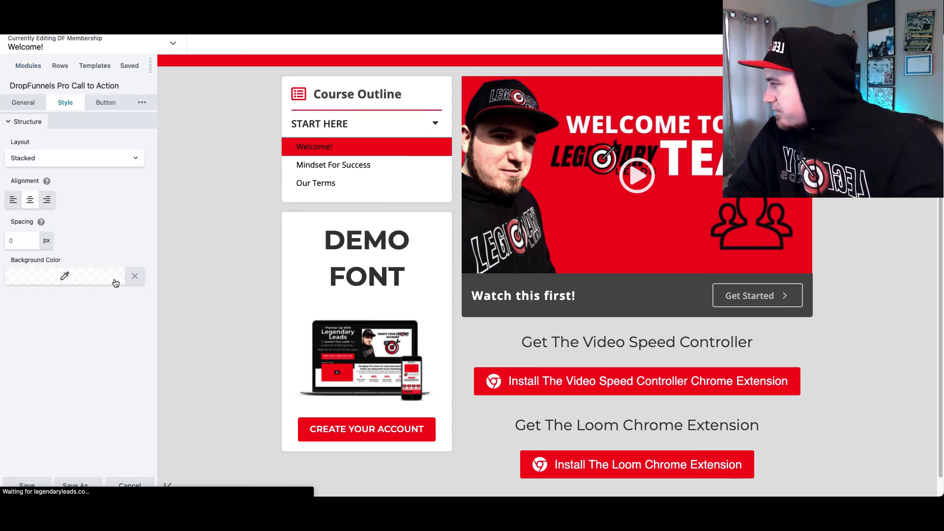
click(77, 485)
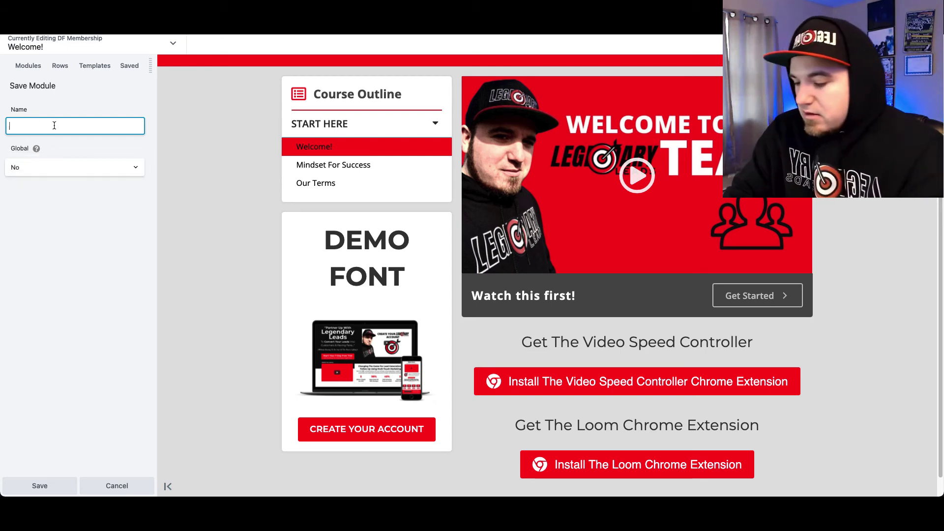
text(Demo Module)
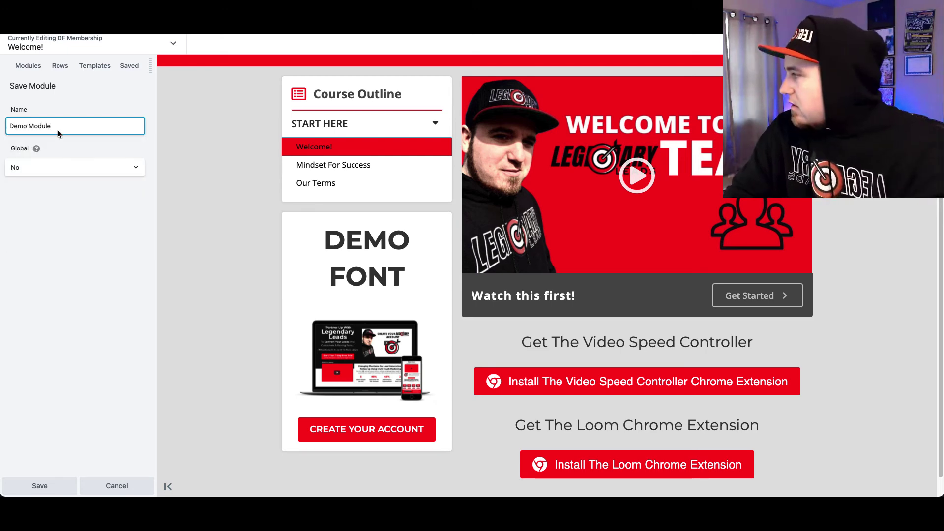
mouse_move(40, 150)
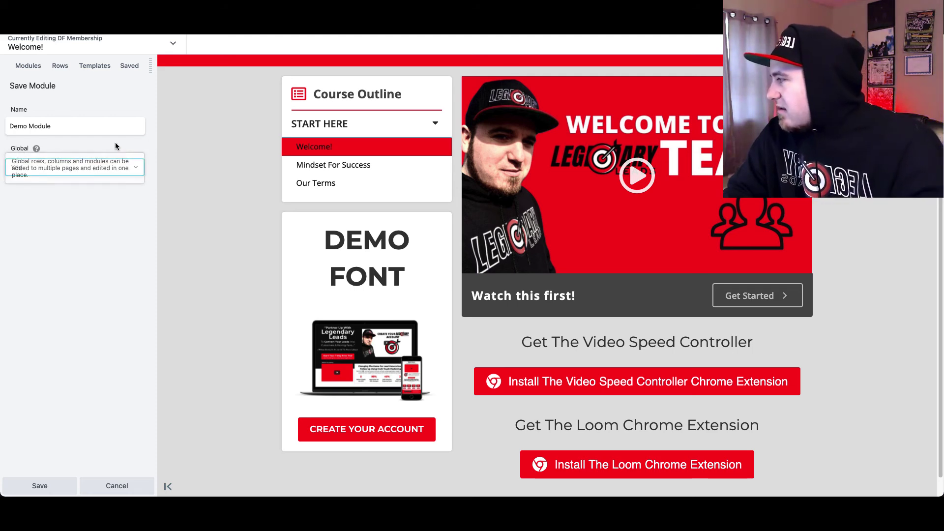
click(60, 167)
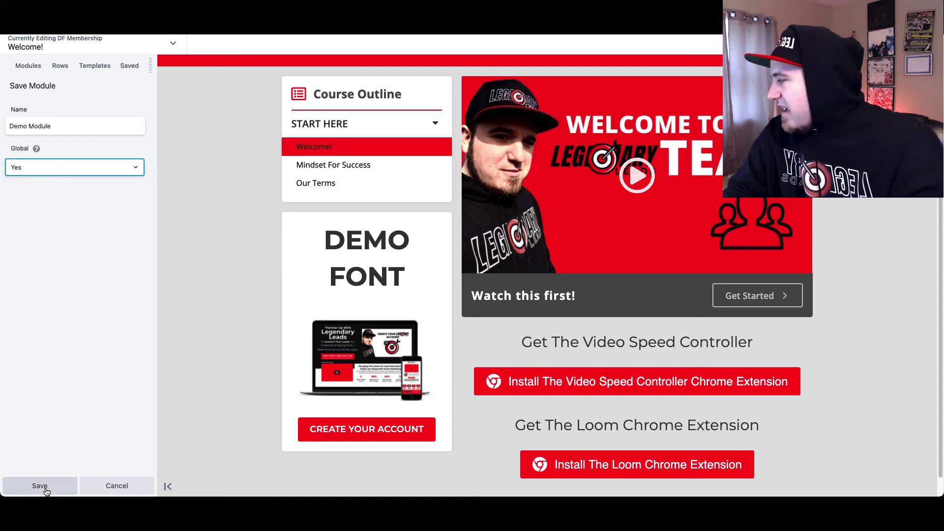
click(116, 486)
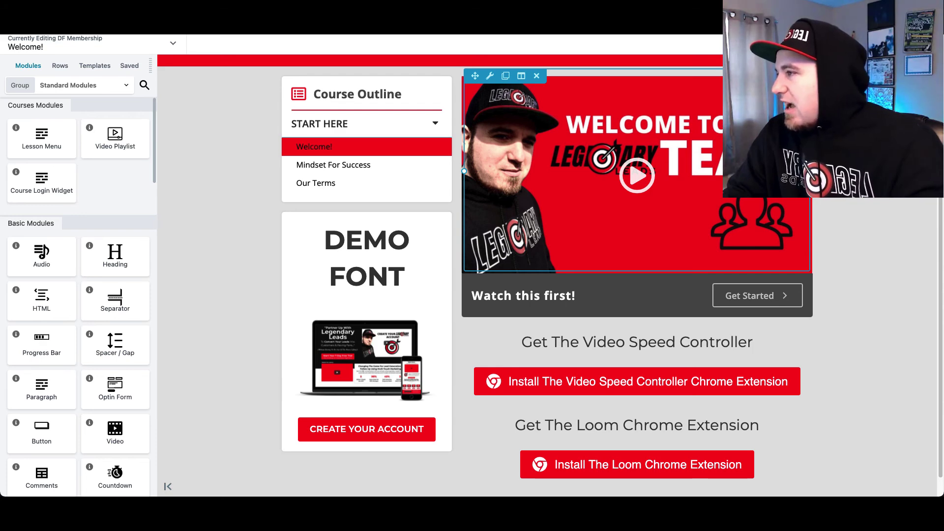
Leave the page builder and look over the live Welcome! lesson page.
click(920, 44)
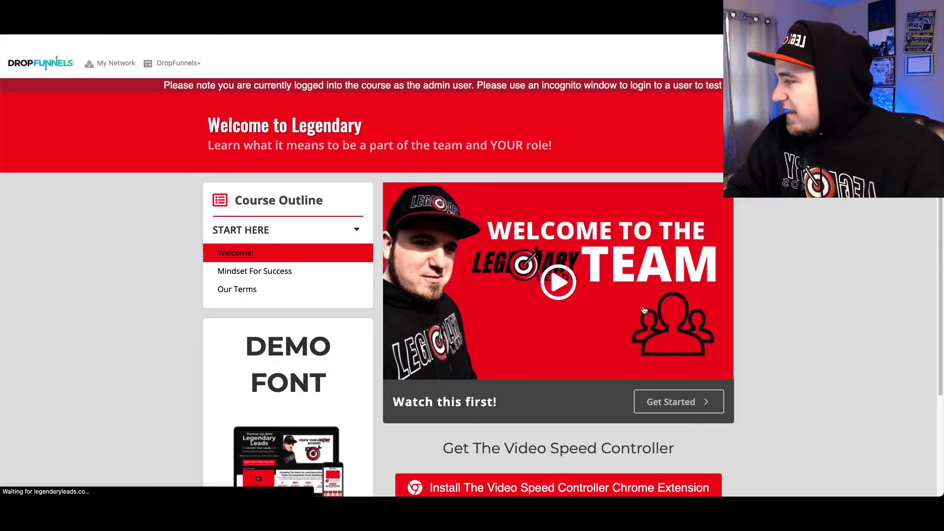
scroll(644, 310, down, 3)
scroll(821, 335, up, 1)
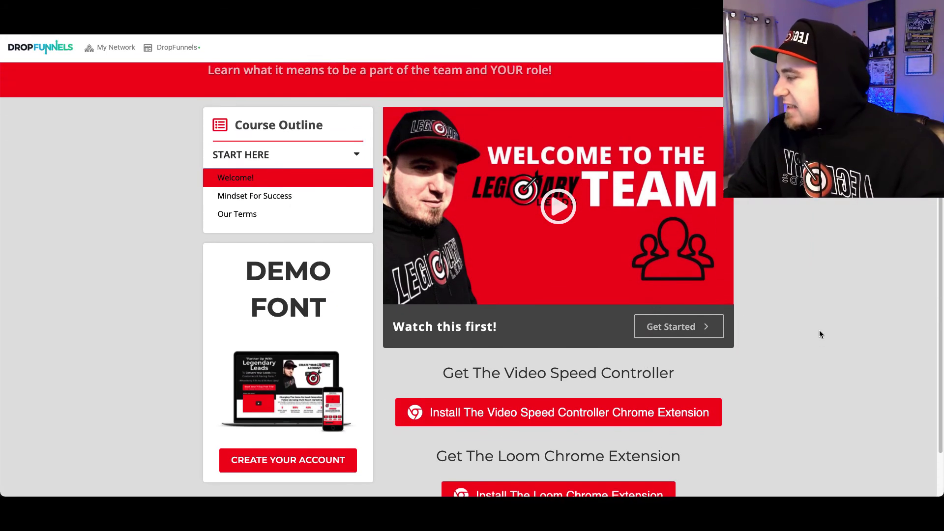
Review the live Welcome! lesson page, including its course outline, welcome video, signup box and Chrome extension calls to action.
scroll(819, 334, down, 1)
scroll(819, 334, up, 2)
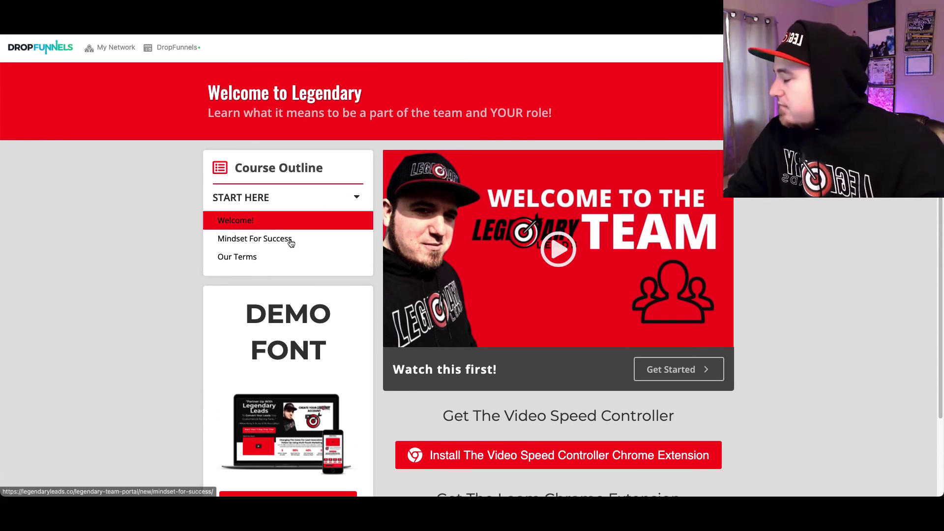
scroll(290, 243, up, 1)
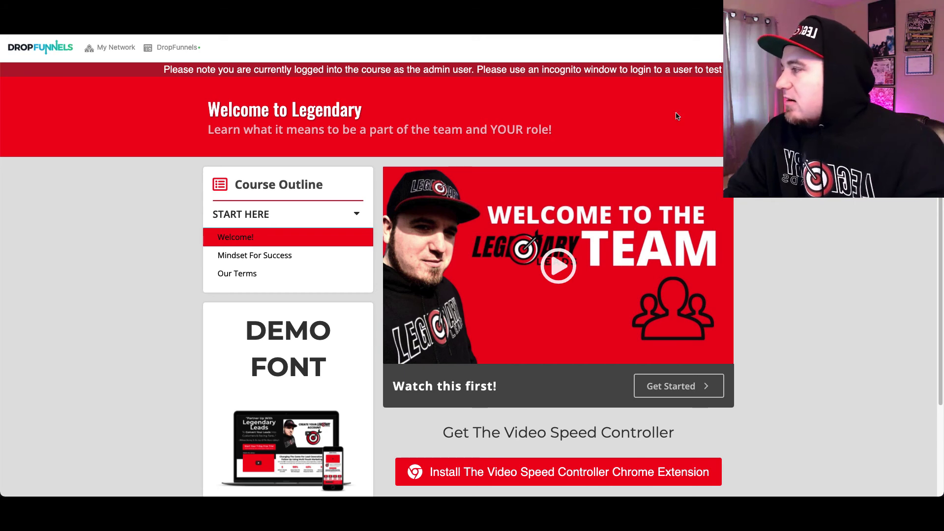
scroll(806, 214, down, 1)
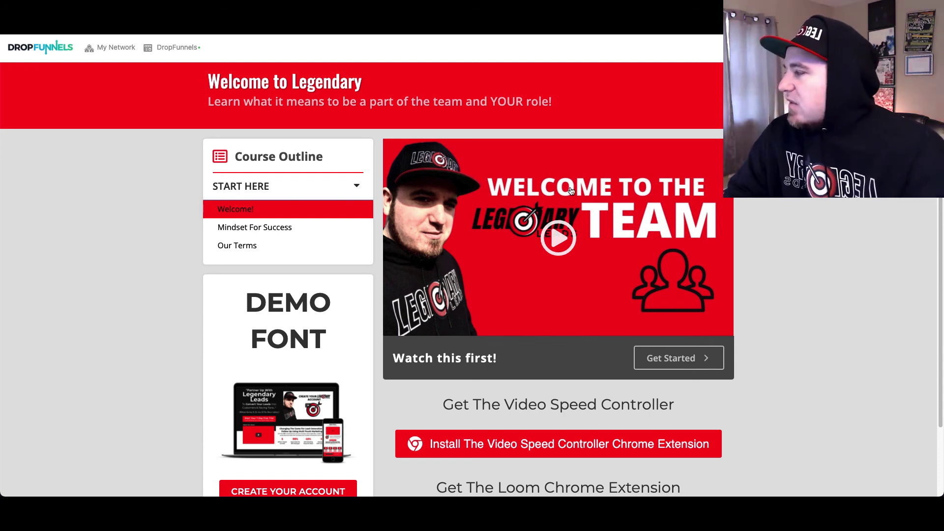
scroll(325, 283, down, 2)
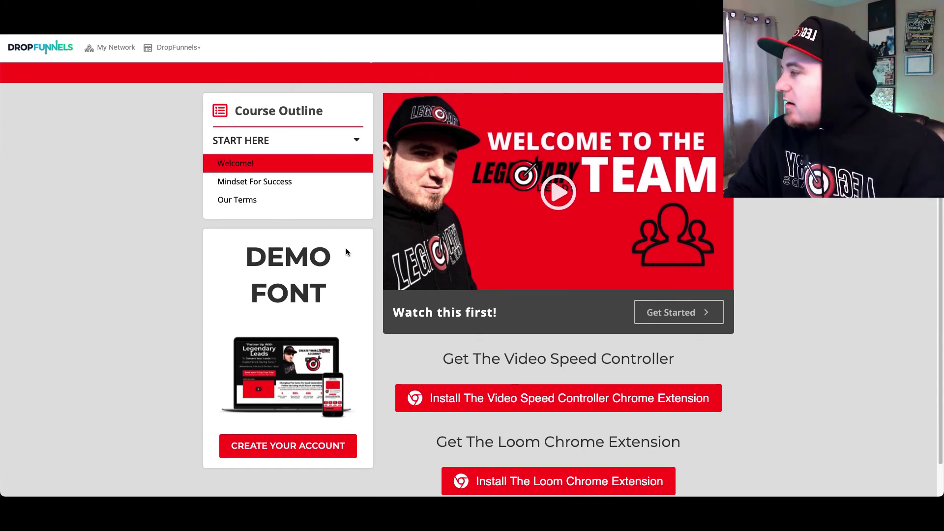
scroll(323, 228, down, 1)
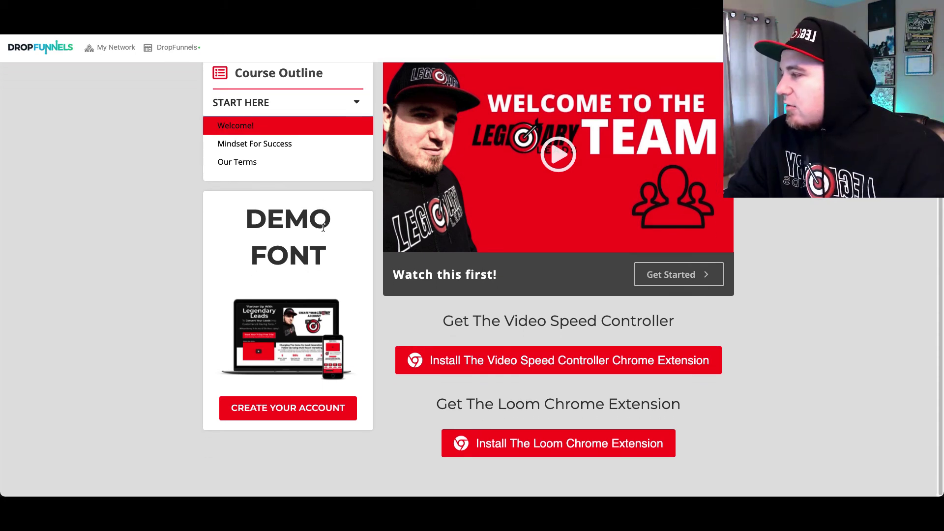
scroll(323, 227, up, 2)
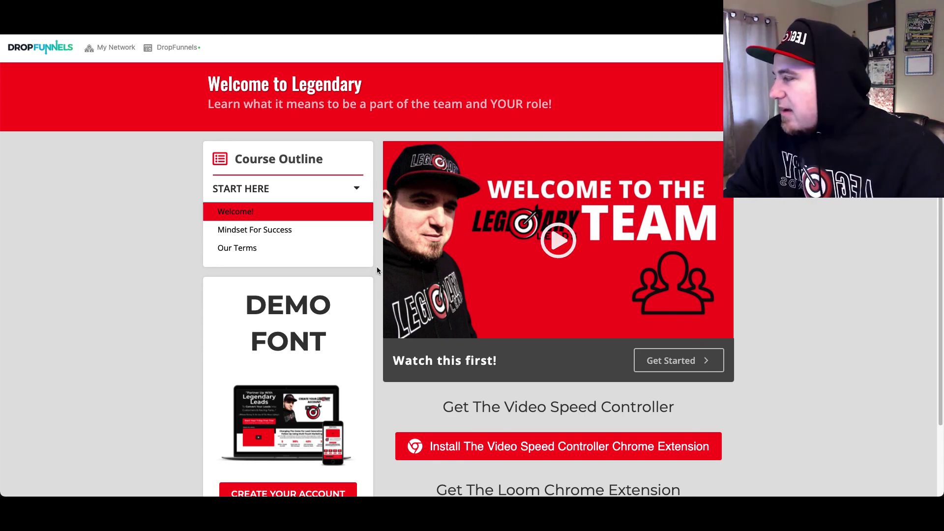
scroll(375, 269, down, 1)
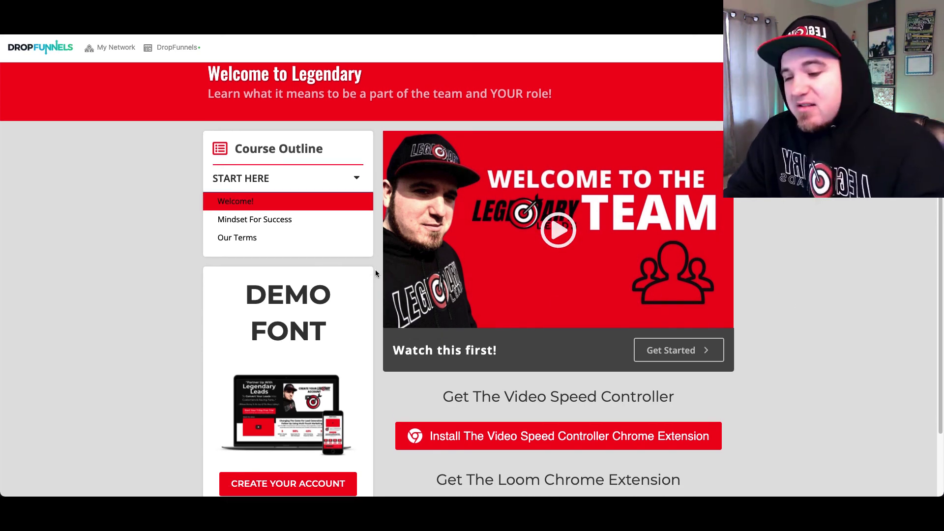
scroll(375, 270, up, 2)
scroll(374, 278, down, 1)
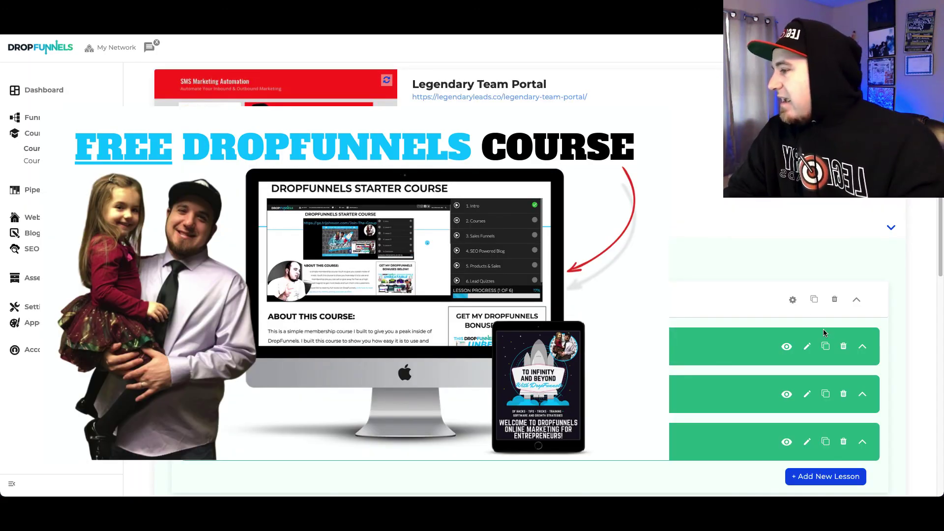
Collapse the expanded lesson list in the Legendary Team Portal course and look over the Courses page.
click(857, 300)
scroll(411, 246, down, 3)
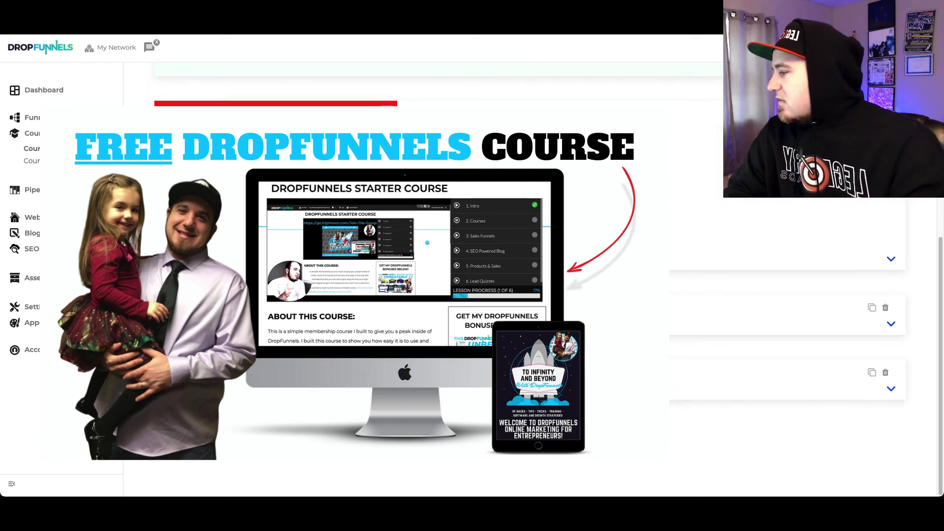
scroll(411, 246, up, 7)
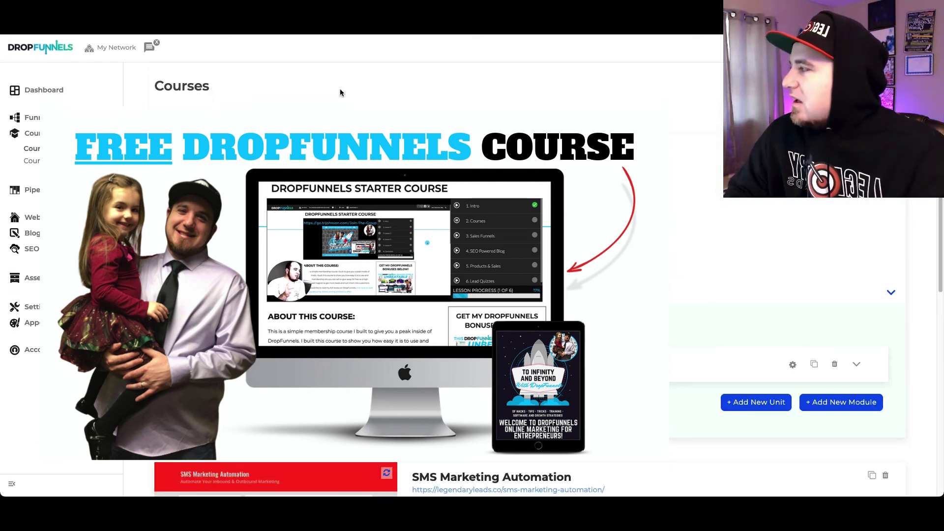